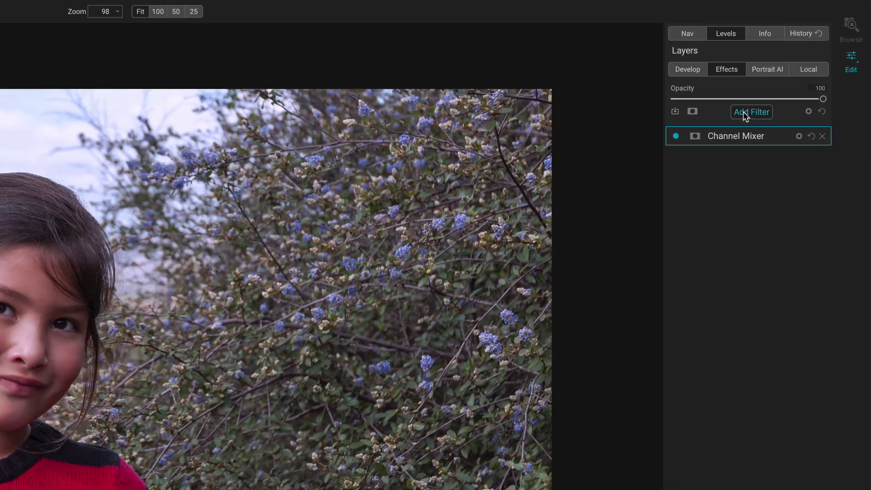
Add a Lens Blur filter above Channel Mixer, blurring the whole portrait at Amount 15.
{"action": "left_click", "coordinate": [745, 114]}
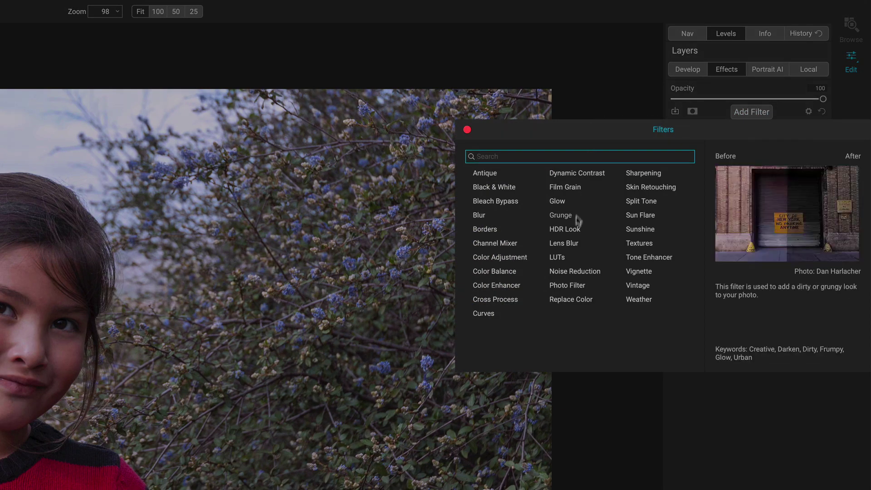
{"action": "left_click", "coordinate": [572, 245]}
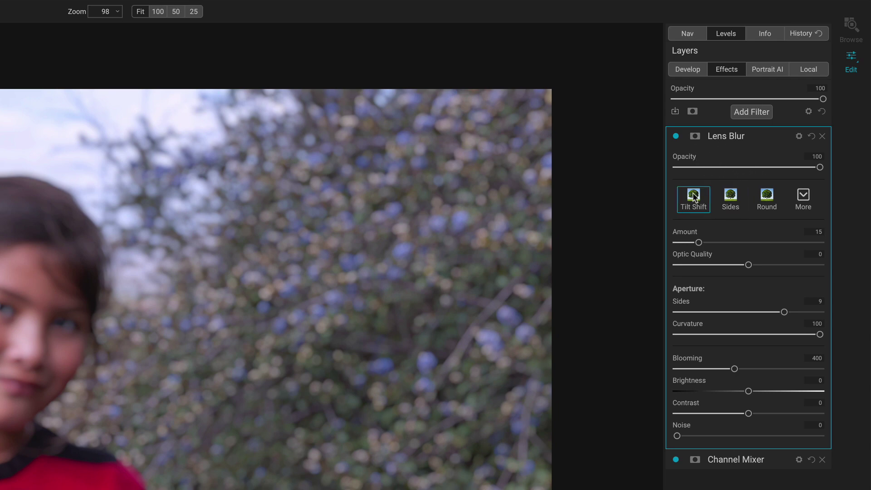
Apply the Bokeh Small style from the Lens Blur styles list.
{"action": "left_click", "coordinate": [803, 197]}
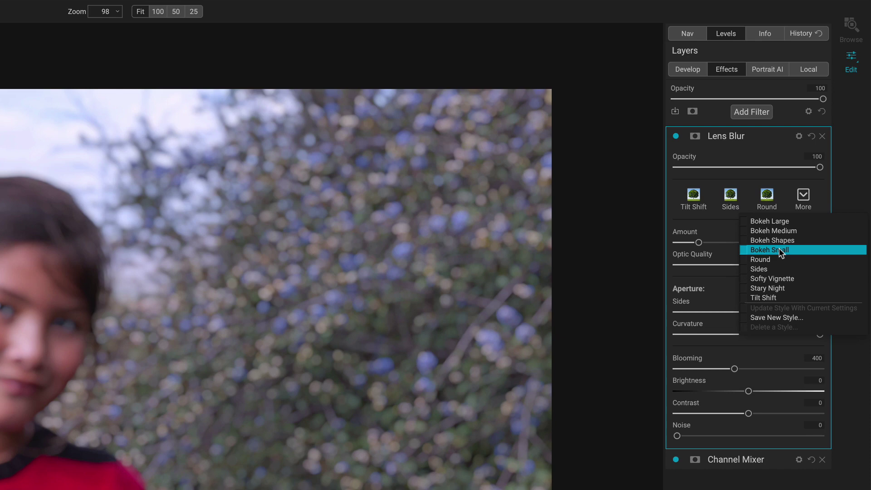
{"action": "left_click", "coordinate": [780, 250]}
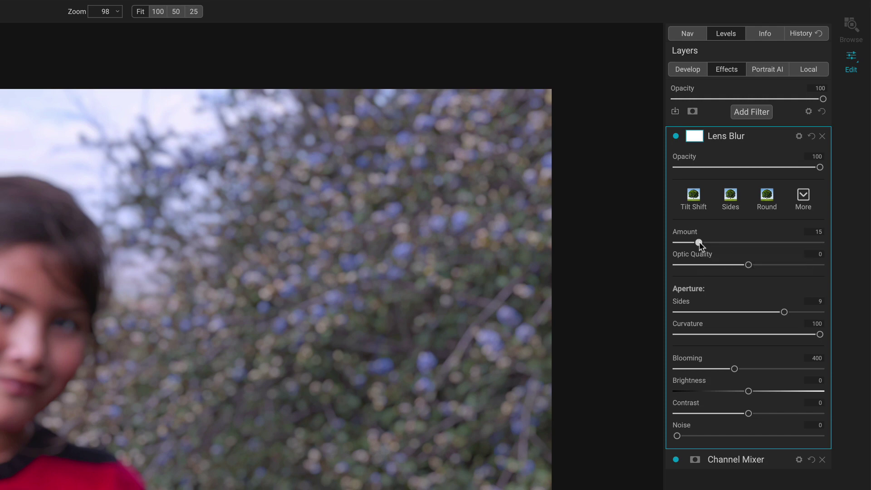
{"action": "left_click_drag", "start_coordinate": [700, 243], "coordinate": [754, 249]}
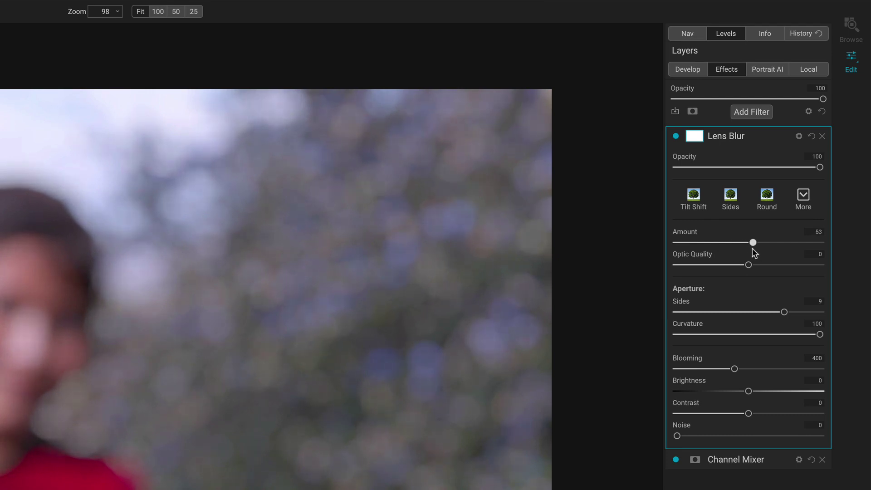
{"action": "double_click", "coordinate": [688, 232]}
{"action": "mouse_move", "coordinate": [821, 167]}
{"action": "left_mouse_down"}
{"action": "mouse_move", "coordinate": [733, 169]}
{"action": "mouse_move", "coordinate": [835, 170]}
{"action": "left_mouse_up"}
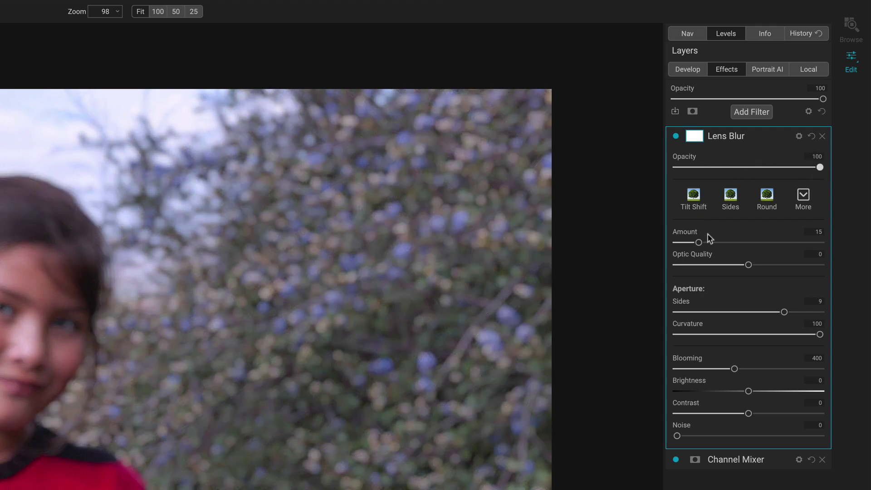
{"action": "left_click_drag", "start_coordinate": [698, 242], "coordinate": [763, 242]}
{"action": "left_click_drag", "start_coordinate": [820, 167], "coordinate": [793, 169]}
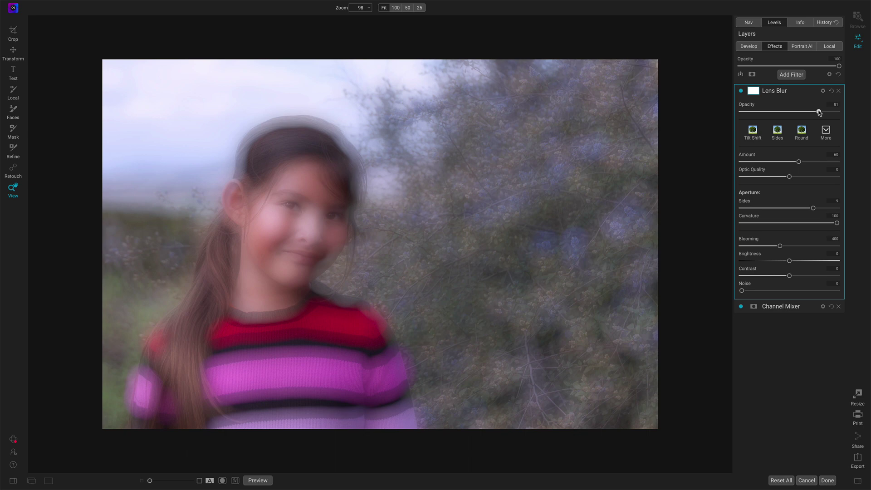
{"action": "mouse_move", "coordinate": [820, 112]}
{"action": "left_mouse_down"}
{"action": "mouse_move", "coordinate": [793, 111]}
{"action": "mouse_move", "coordinate": [825, 112]}
{"action": "mouse_move", "coordinate": [814, 114]}
{"action": "left_mouse_up"}
{"action": "left_click", "coordinate": [800, 113]}
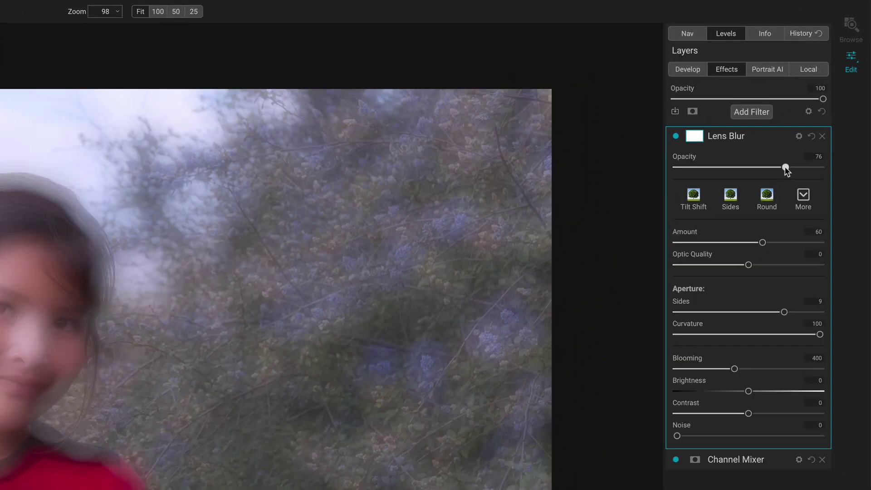
{"action": "left_click_drag", "start_coordinate": [786, 169], "coordinate": [832, 166]}
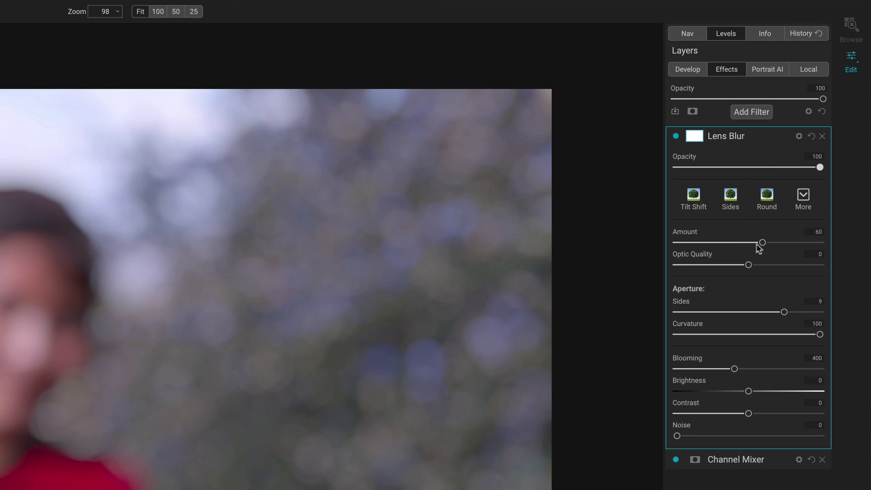
{"action": "left_click_drag", "start_coordinate": [763, 243], "coordinate": [707, 244]}
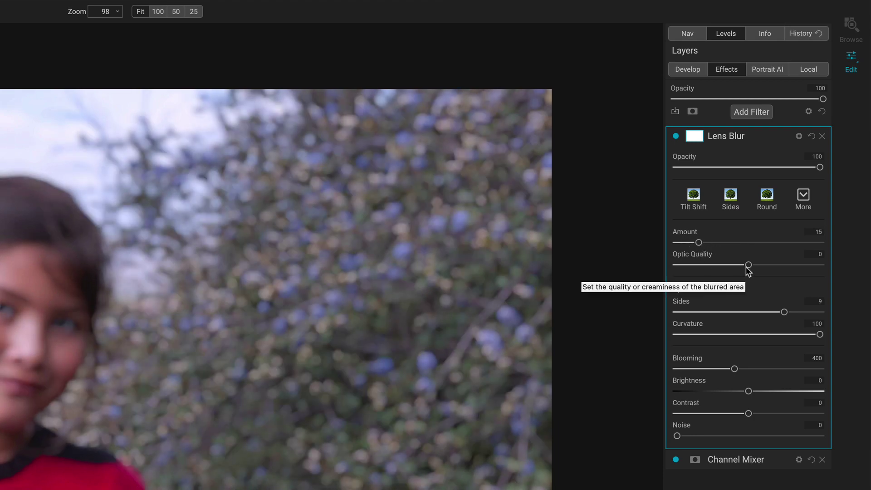
{"action": "left_click_drag", "start_coordinate": [747, 268], "coordinate": [677, 265]}
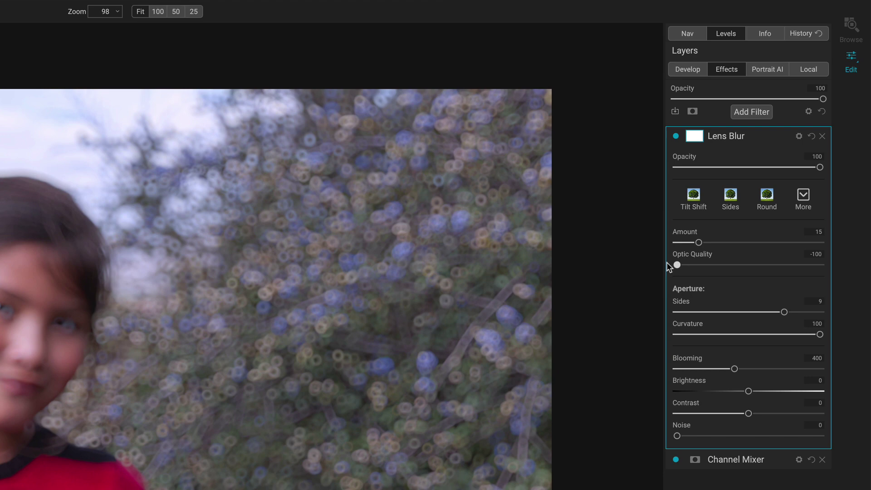
{"action": "left_click_drag", "start_coordinate": [669, 262], "coordinate": [781, 271]}
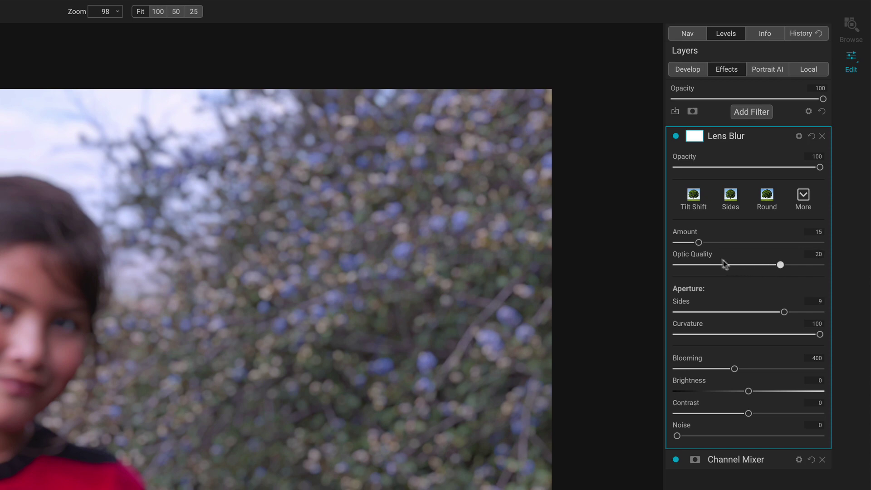
{"action": "double_click", "coordinate": [707, 252]}
Lower Sides to 5, raise the blur Amount to 42, and view the bush at 100%.
{"action": "left_click_drag", "start_coordinate": [772, 312], "coordinate": [731, 312]}
{"action": "left_click_drag", "start_coordinate": [700, 243], "coordinate": [737, 243]}
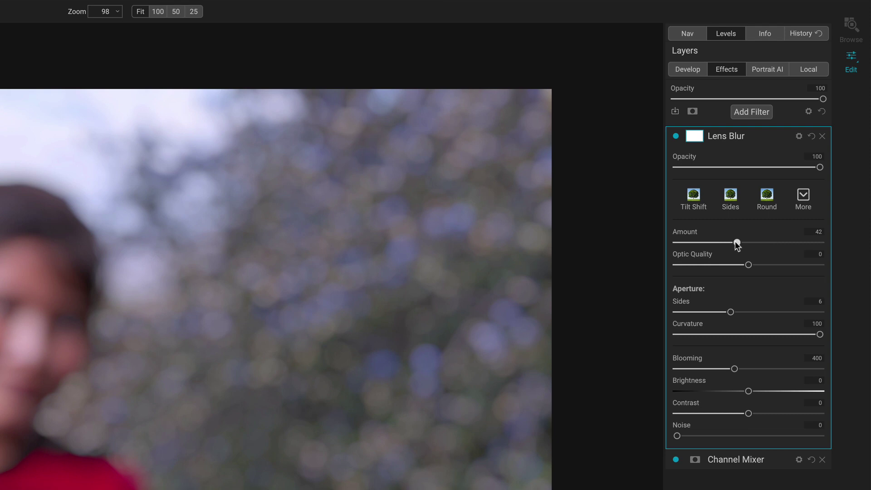
{"action": "left_click", "coordinate": [463, 327]}
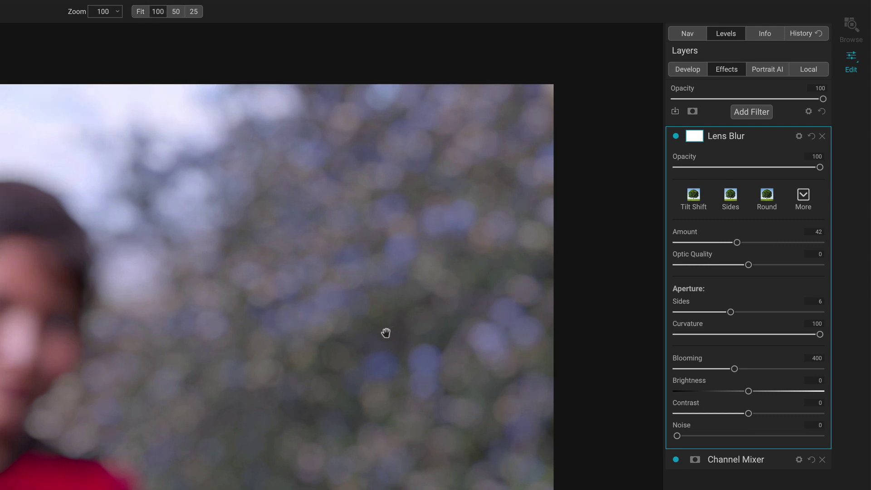
{"action": "left_click_drag", "start_coordinate": [385, 333], "coordinate": [559, 322]}
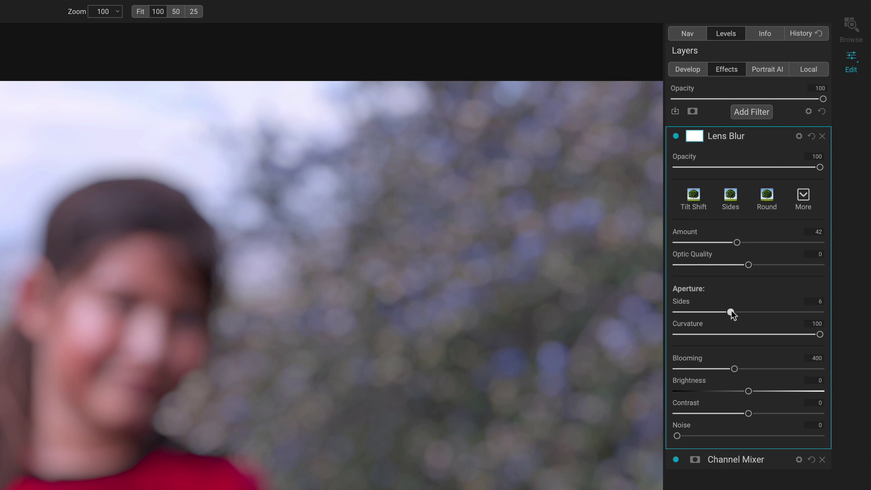
Experiment with Sides and Curvature, settling on 4 Sides and Curvature -20 for diamond bokeh.
{"action": "mouse_move", "coordinate": [731, 311]}
{"action": "left_mouse_down"}
{"action": "mouse_move", "coordinate": [693, 310]}
{"action": "mouse_move", "coordinate": [750, 312]}
{"action": "mouse_move", "coordinate": [673, 312]}
{"action": "mouse_move", "coordinate": [748, 312]}
{"action": "left_mouse_up"}
{"action": "left_click_drag", "start_coordinate": [821, 336], "coordinate": [691, 336]}
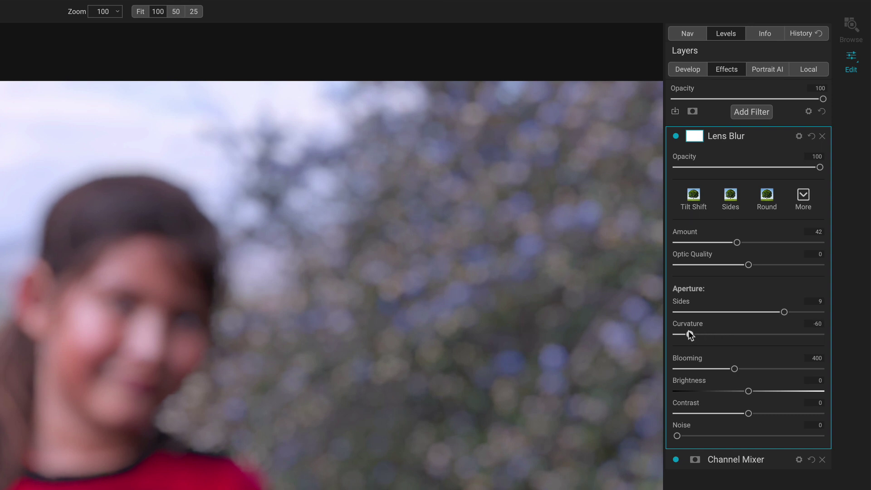
{"action": "left_click_drag", "start_coordinate": [784, 312], "coordinate": [703, 315]}
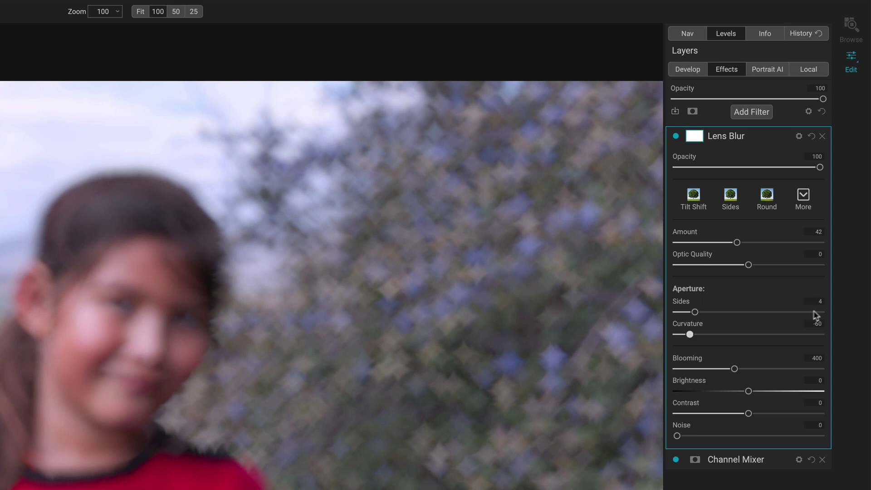
{"action": "left_click_drag", "start_coordinate": [689, 335], "coordinate": [767, 331]}
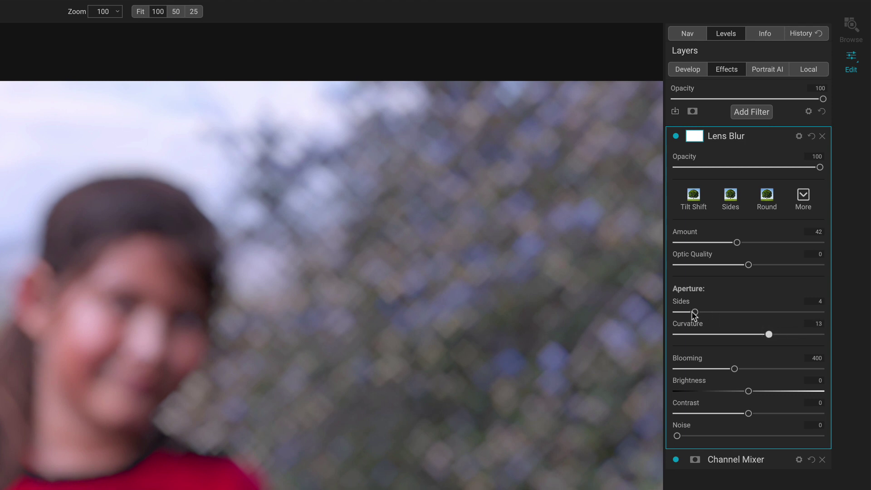
{"action": "left_click_drag", "start_coordinate": [694, 313], "coordinate": [710, 314]}
{"action": "left_click_drag", "start_coordinate": [725, 312], "coordinate": [701, 312]}
{"action": "left_click_drag", "start_coordinate": [769, 335], "coordinate": [717, 338]}
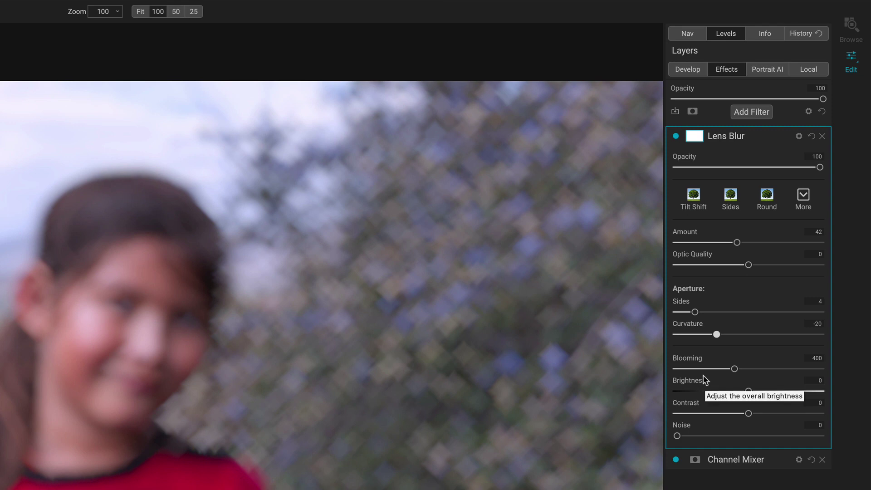
Preview lower Blooming and darker Brightness, then reset Blooming to 400 and Brightness to 0.
{"action": "mouse_move", "coordinate": [735, 369]}
{"action": "left_mouse_down"}
{"action": "mouse_move", "coordinate": [695, 369]}
{"action": "mouse_move", "coordinate": [753, 369]}
{"action": "mouse_move", "coordinate": [739, 369]}
{"action": "left_mouse_up"}
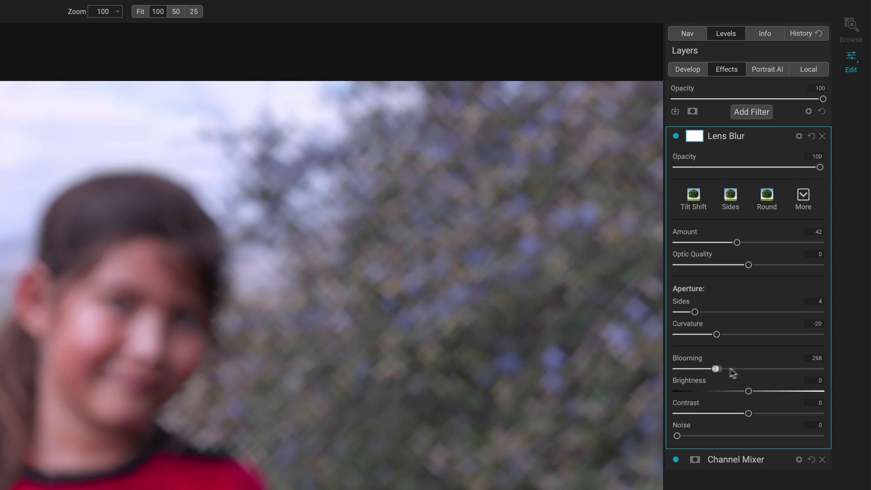
{"action": "double_click", "coordinate": [692, 360]}
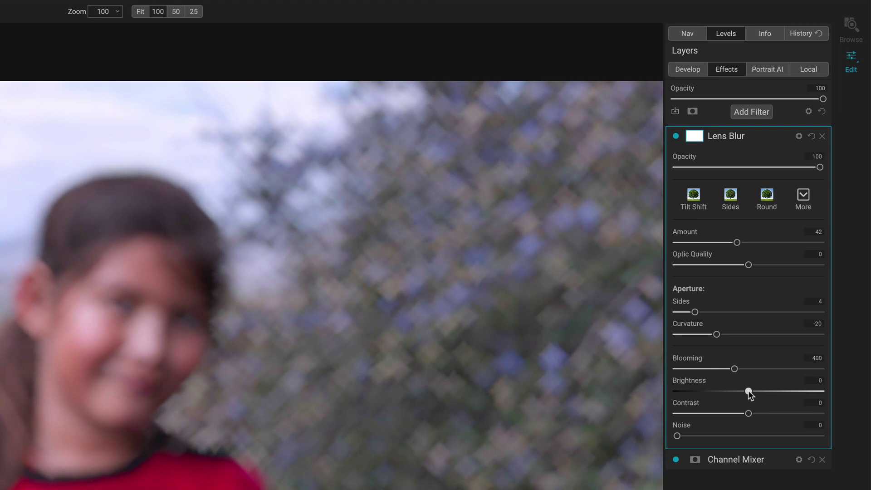
{"action": "mouse_move", "coordinate": [749, 391]}
{"action": "left_mouse_down"}
{"action": "mouse_move", "coordinate": [704, 392]}
{"action": "mouse_move", "coordinate": [734, 391]}
{"action": "left_mouse_up"}
{"action": "double_click", "coordinate": [701, 384]}
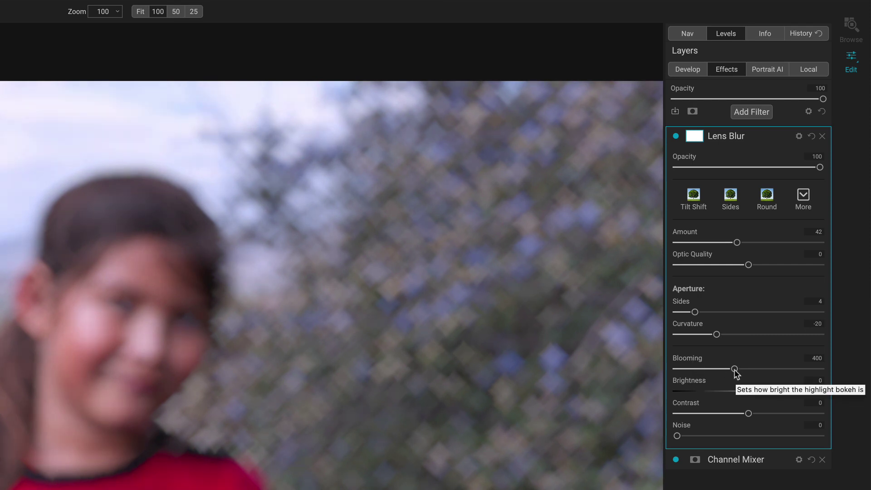
{"action": "left_click_drag", "start_coordinate": [735, 369], "coordinate": [729, 393]}
{"action": "double_click", "coordinate": [729, 393]}
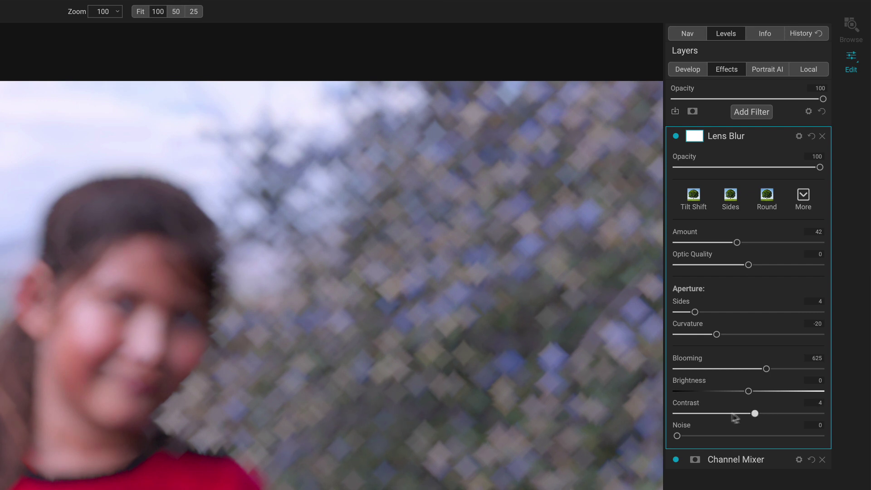
Test Contrast and Noise about 17, reset all Lens Blur settings, and set Sides to 6.
{"action": "mouse_move", "coordinate": [735, 417]}
{"action": "left_mouse_down"}
{"action": "mouse_move", "coordinate": [775, 415]}
{"action": "mouse_move", "coordinate": [736, 414]}
{"action": "left_mouse_up"}
{"action": "mouse_move", "coordinate": [677, 436]}
{"action": "left_mouse_down"}
{"action": "mouse_move", "coordinate": [745, 438]}
{"action": "mouse_move", "coordinate": [686, 441]}
{"action": "left_mouse_up"}
{"action": "left_click", "coordinate": [812, 137]}
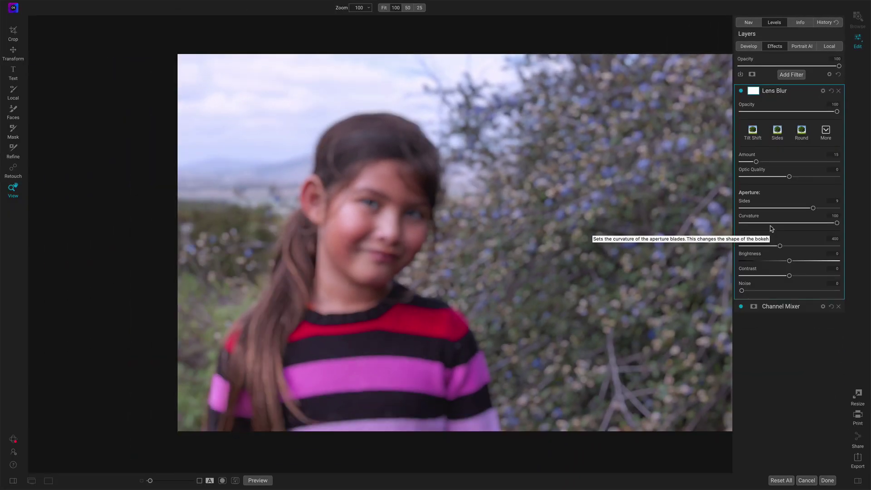
{"action": "left_click", "coordinate": [771, 209]}
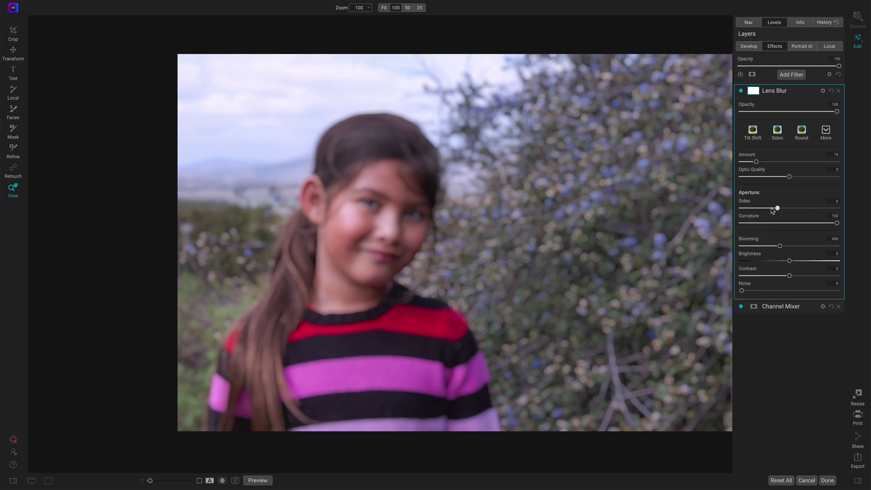
Apply the Bokeh Medium style (Amount 30, 9 Sides, Blooming 500) and pan to inspect the bokeh.
{"action": "left_click", "coordinate": [775, 162]}
{"action": "left_click_drag", "start_coordinate": [774, 163], "coordinate": [766, 162]}
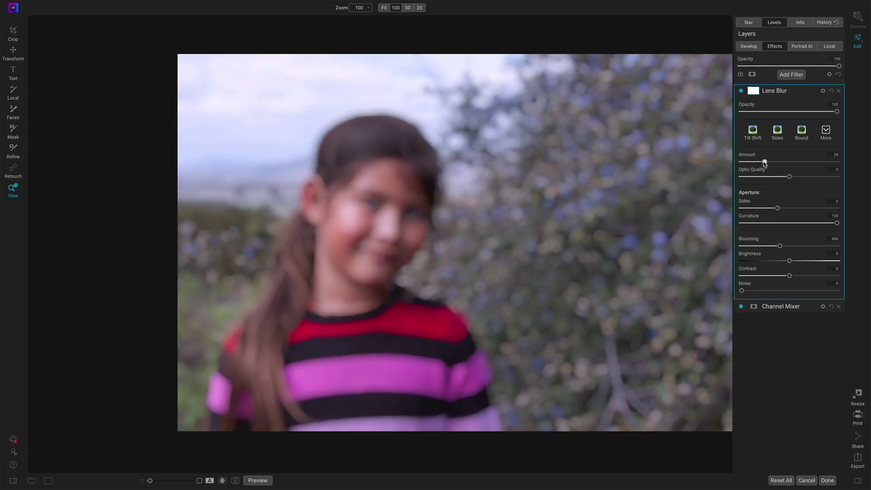
{"action": "left_click", "coordinate": [827, 133]}
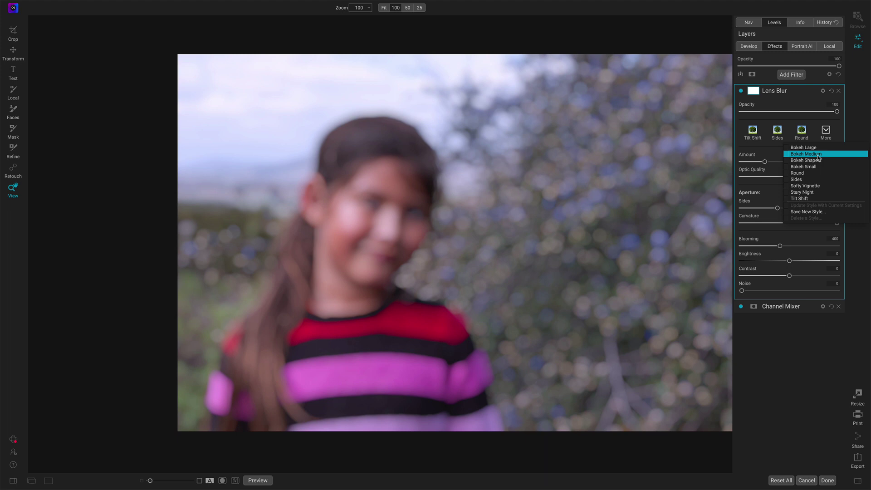
{"action": "left_click", "coordinate": [819, 156]}
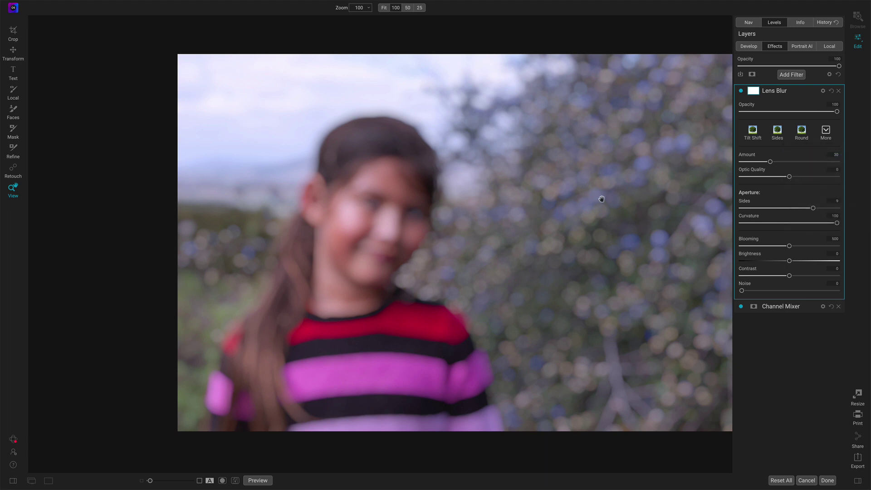
{"action": "left_click_drag", "start_coordinate": [550, 201], "coordinate": [473, 195]}
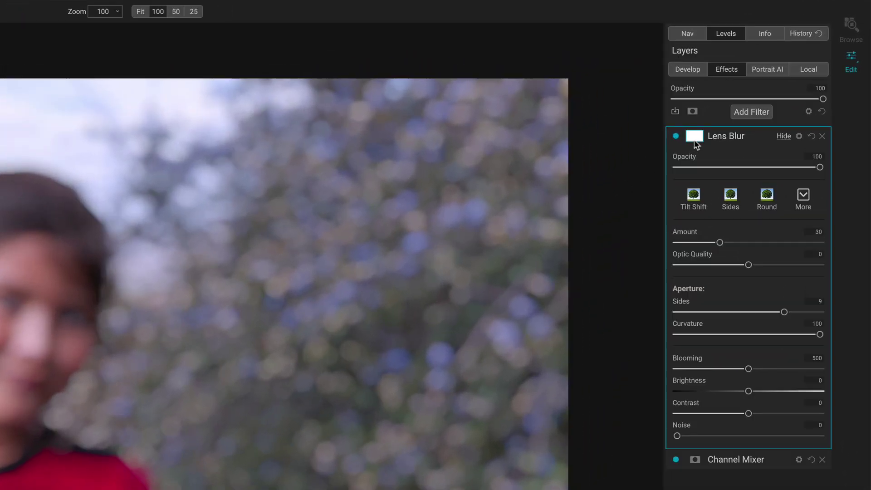
Place a Center-shaped gradient mask on the girl's face so she stays sharp against the blurred bush.
{"action": "left_click", "coordinate": [753, 92]}
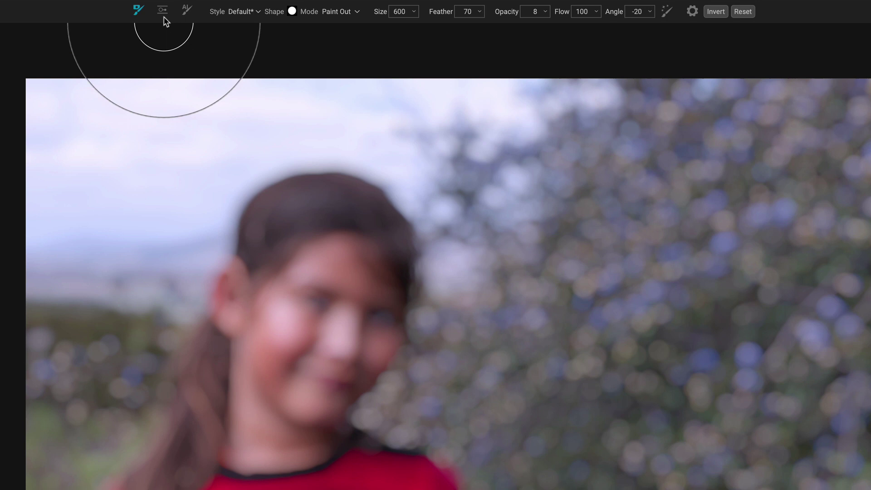
{"action": "left_click", "coordinate": [163, 12]}
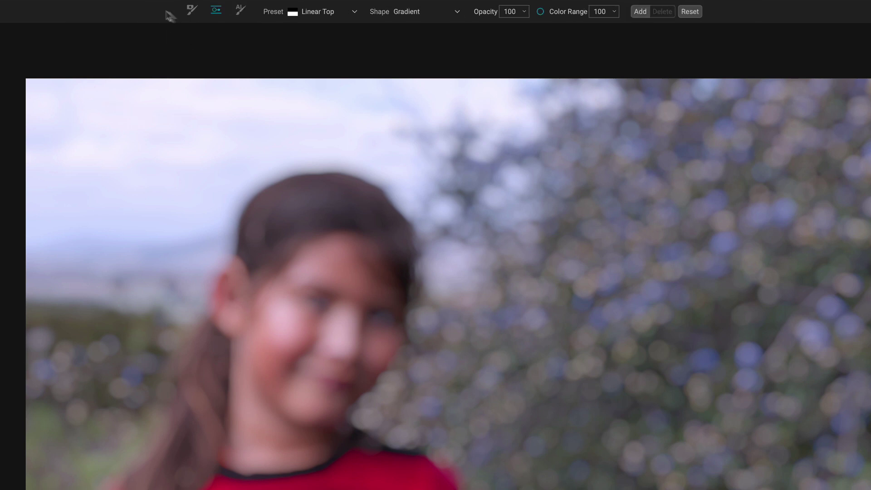
{"action": "left_click", "coordinate": [417, 14]}
{"action": "left_click", "coordinate": [414, 23]}
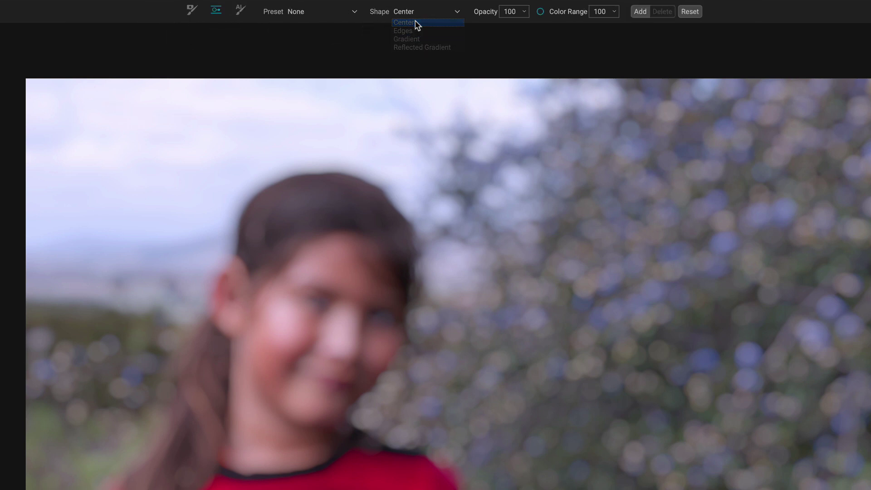
{"action": "left_click", "coordinate": [357, 362]}
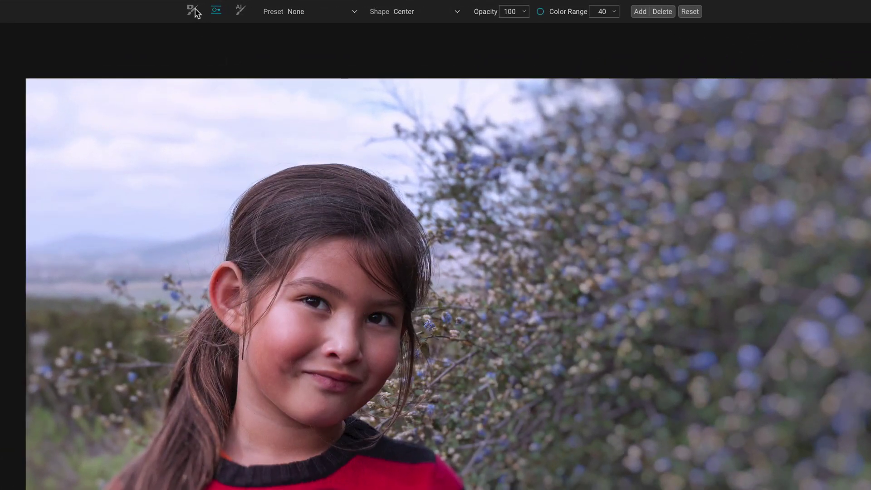
Select the masking brush and lower its Feather to 68.
{"action": "left_click", "coordinate": [213, 8]}
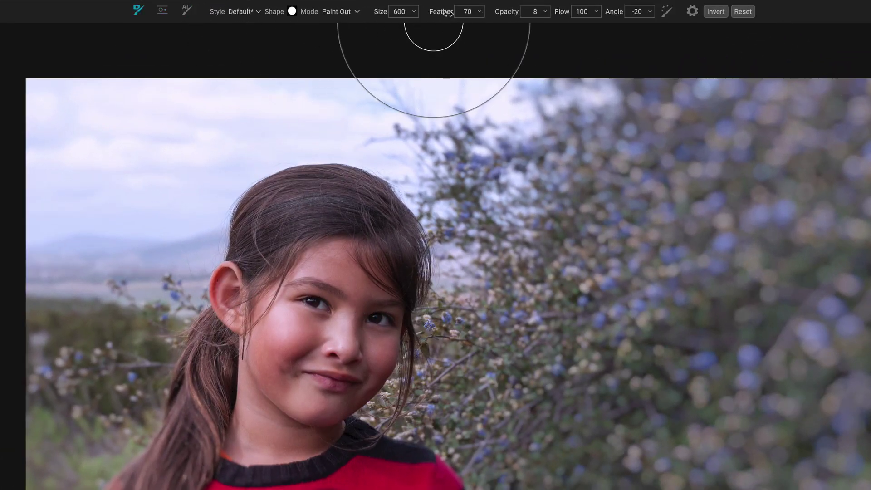
{"action": "left_click_drag", "start_coordinate": [448, 13], "coordinate": [447, 13]}
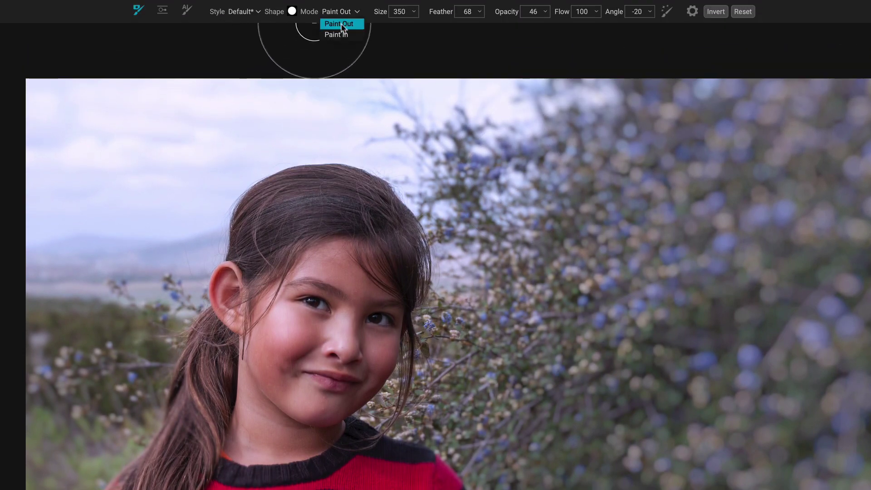
Set the brush to Paint In, shrink it to size 60, and lower Opacity to 13.
{"action": "left_click", "coordinate": [314, 23]}
{"action": "key", "text": "bracketleft"}
{"action": "key", "text": "bracketleft"}
{"action": "key", "text": "bracketleft"}
{"action": "key", "text": "bracketleft"}
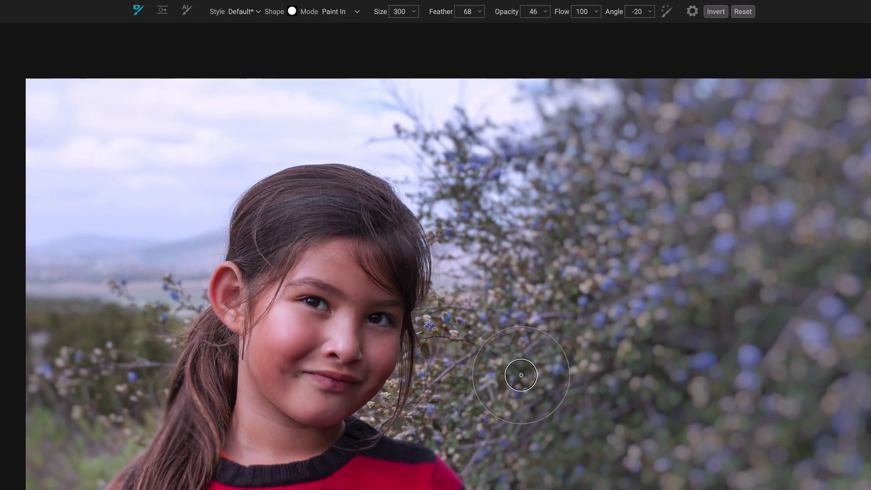
{"action": "key", "text": "bracketleft"}
{"action": "key", "text": "bracketleft"}
{"action": "key", "text": "bracketleft"}
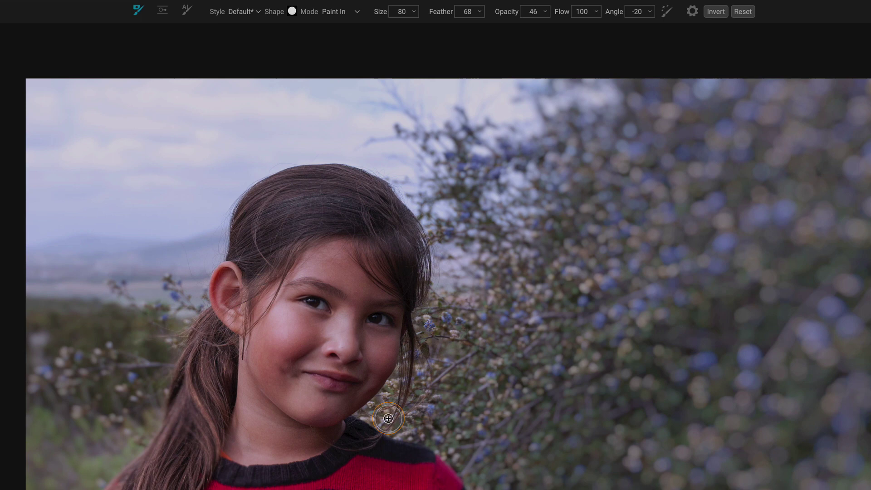
{"action": "key", "text": "bracketleft"}
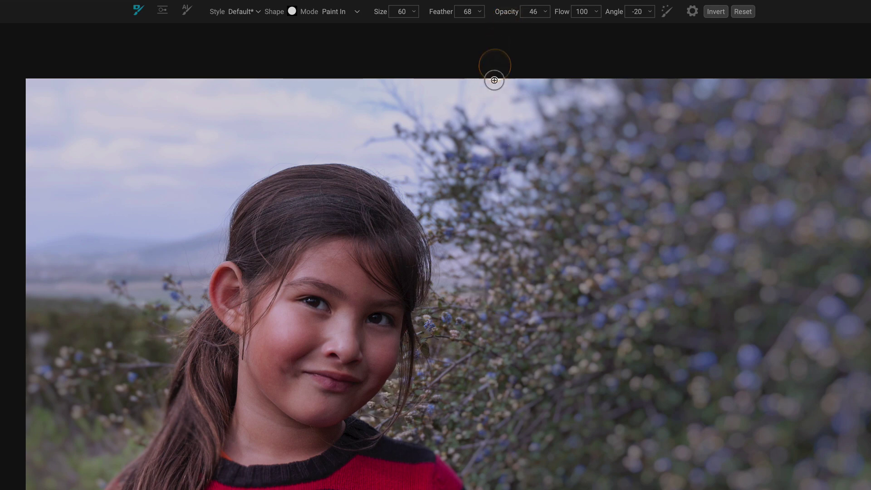
{"action": "left_click_drag", "start_coordinate": [511, 15], "coordinate": [479, 15]}
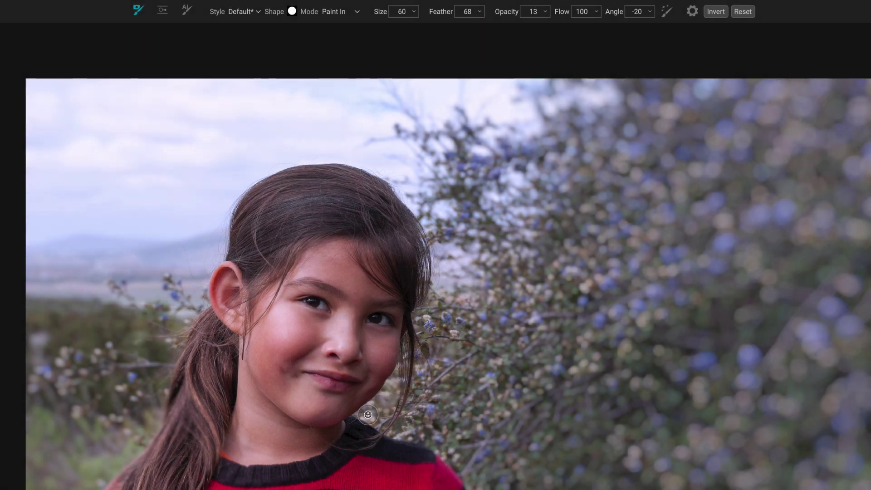
Faintly brush blur onto the bushes right of the jaw and beside the hair.
{"action": "mouse_move", "coordinate": [382, 406]}
{"action": "left_mouse_down"}
{"action": "mouse_move", "coordinate": [426, 378]}
{"action": "mouse_move", "coordinate": [414, 406]}
{"action": "mouse_move", "coordinate": [437, 392]}
{"action": "mouse_move", "coordinate": [423, 445]}
{"action": "mouse_move", "coordinate": [466, 402]}
{"action": "left_mouse_up"}
{"action": "key", "text": "bracketright"}
{"action": "key", "text": "bracketright"}
{"action": "key", "text": "bracketright"}
{"action": "key", "text": "bracketright"}
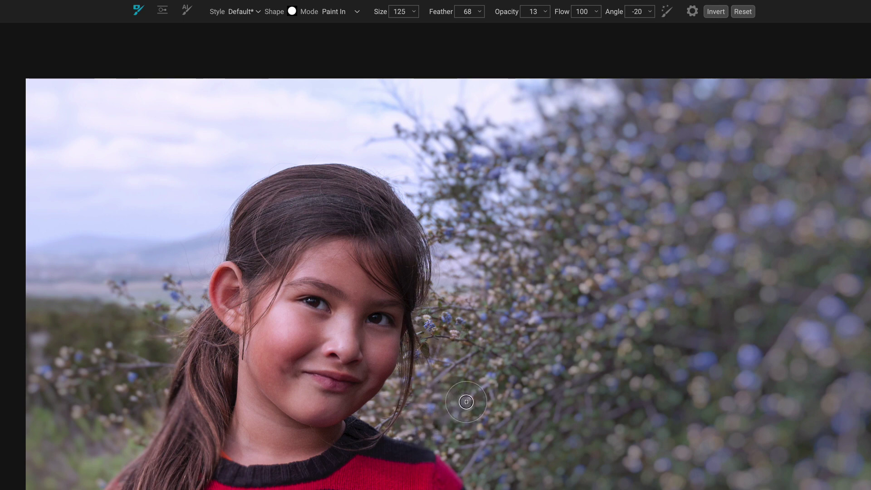
{"action": "mouse_move", "coordinate": [474, 306]}
{"action": "left_mouse_down"}
{"action": "mouse_move", "coordinate": [521, 314]}
{"action": "mouse_move", "coordinate": [478, 449]}
{"action": "mouse_move", "coordinate": [517, 389]}
{"action": "mouse_move", "coordinate": [512, 304]}
{"action": "mouse_move", "coordinate": [479, 265]}
{"action": "mouse_move", "coordinate": [474, 218]}
{"action": "mouse_move", "coordinate": [443, 200]}
{"action": "mouse_move", "coordinate": [472, 298]}
{"action": "mouse_move", "coordinate": [467, 362]}
{"action": "mouse_move", "coordinate": [451, 376]}
{"action": "mouse_move", "coordinate": [437, 326]}
{"action": "mouse_move", "coordinate": [491, 321]}
{"action": "mouse_move", "coordinate": [450, 312]}
{"action": "mouse_move", "coordinate": [451, 250]}
{"action": "mouse_move", "coordinate": [430, 192]}
{"action": "mouse_move", "coordinate": [462, 248]}
{"action": "mouse_move", "coordinate": [456, 367]}
{"action": "mouse_move", "coordinate": [434, 402]}
{"action": "left_mouse_up"}
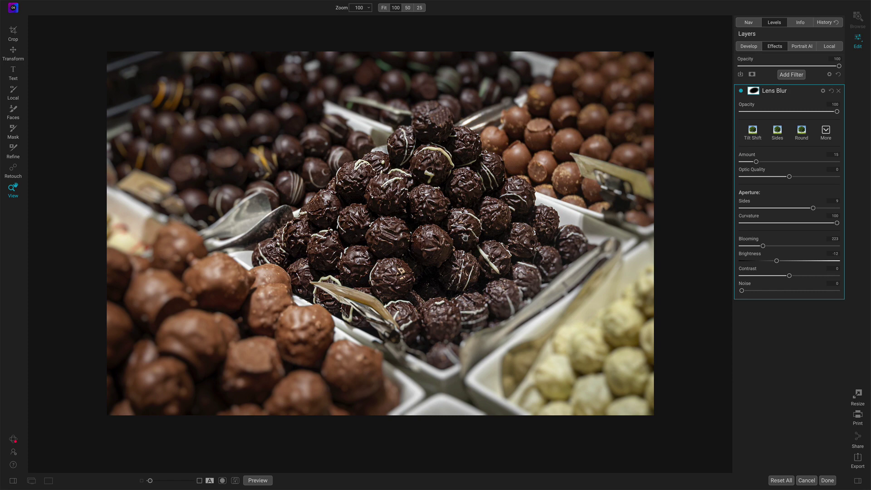
With the red mask overlay shown, nudge the oval mask up and right over the truffle pile, then hide the overlay.
{"action": "left_click", "coordinate": [754, 92]}
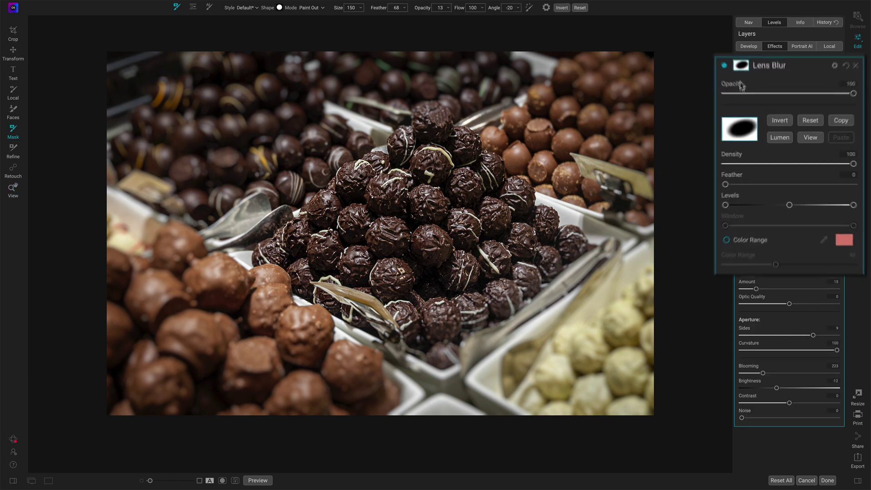
{"action": "key", "text": "ctrl+m"}
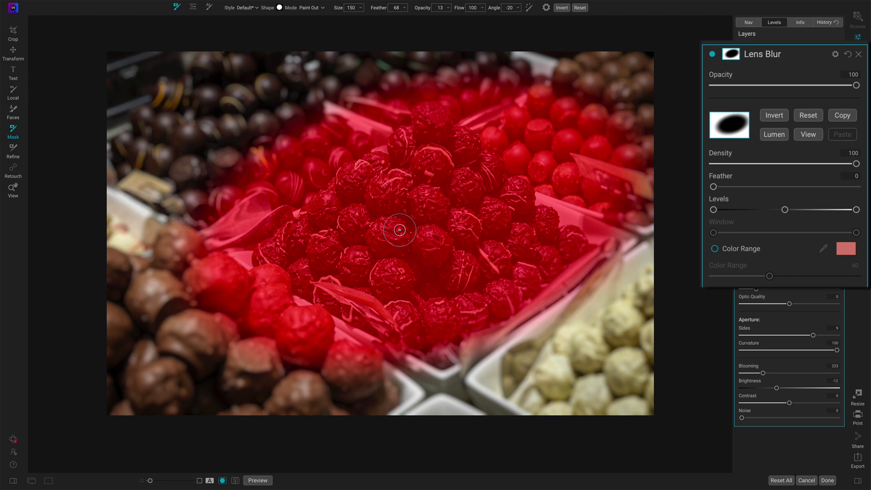
{"action": "left_click", "coordinate": [194, 10]}
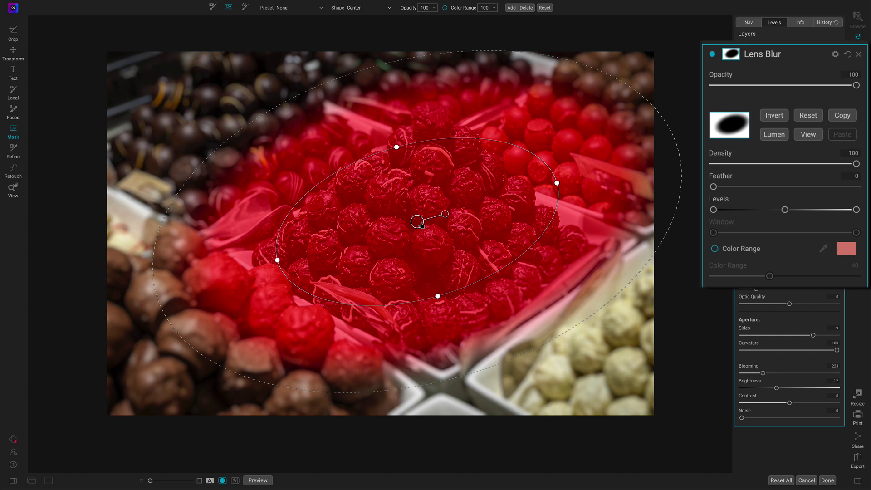
{"action": "left_click_drag", "start_coordinate": [419, 224], "coordinate": [457, 208]}
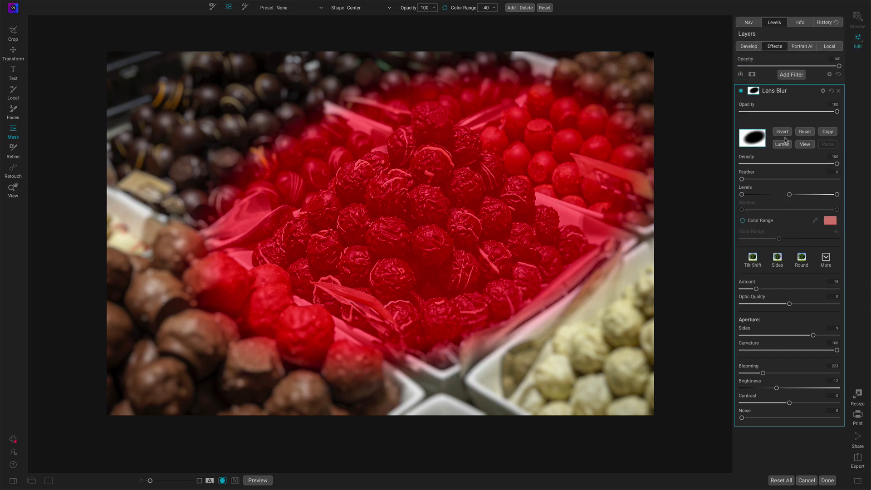
{"action": "left_click", "coordinate": [804, 145]}
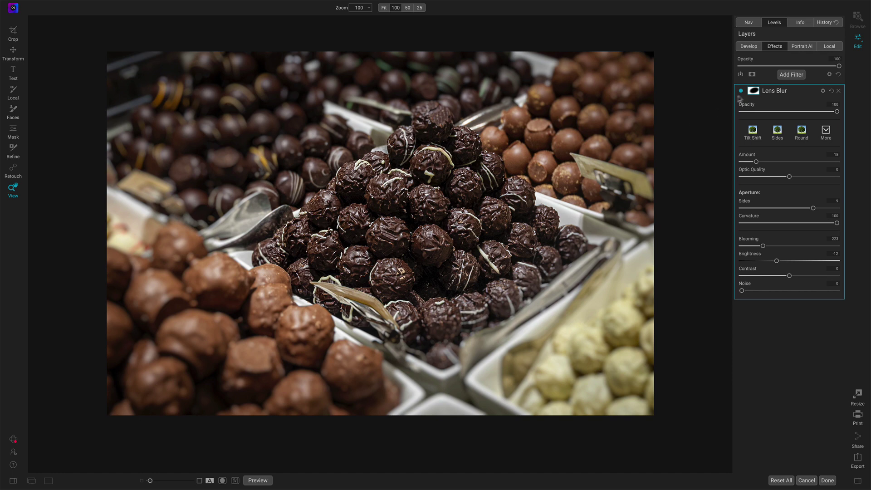
Open the chocolates' Lens Blur mask settings and show the red mask overlay to check it.
{"action": "left_click", "coordinate": [754, 92]}
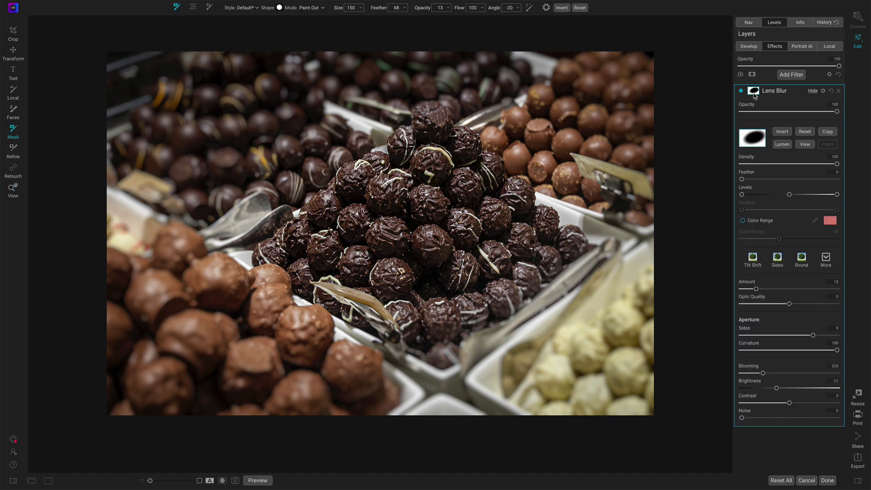
{"action": "left_click", "coordinate": [806, 144]}
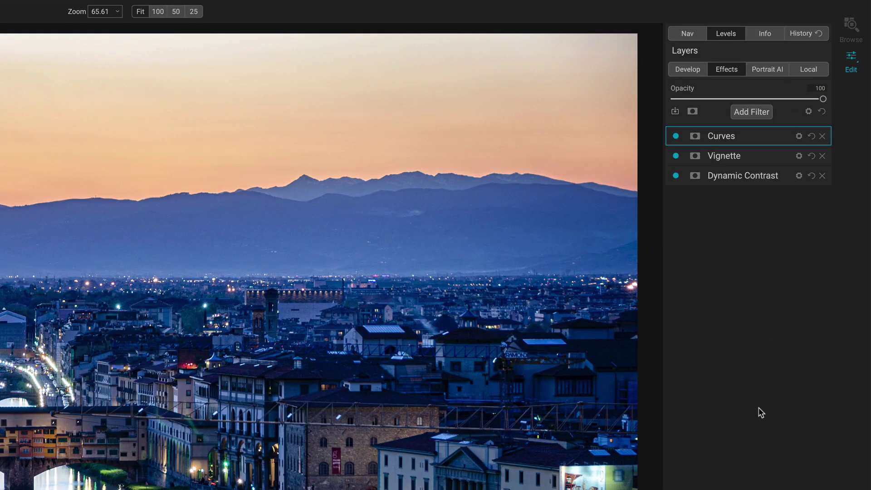
Add a Tilt Shift Lens Blur to the cityscape and open its layer mask options.
{"action": "left_click", "coordinate": [754, 113]}
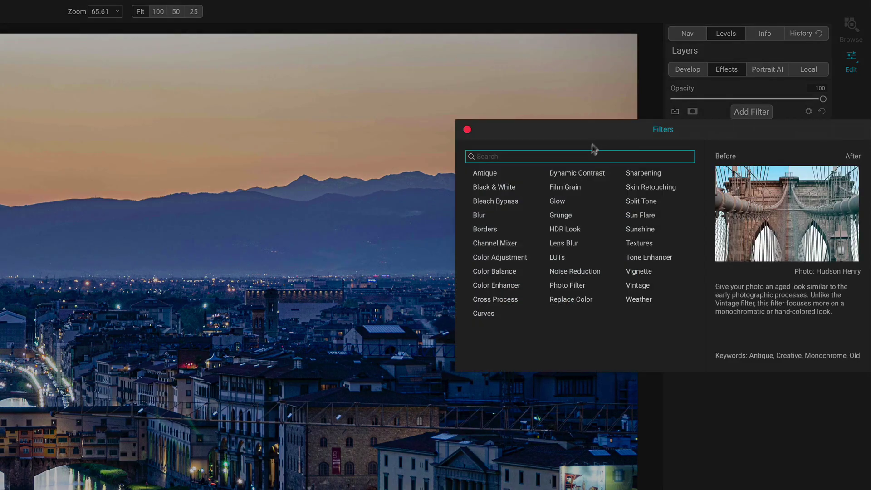
{"action": "left_click", "coordinate": [563, 243]}
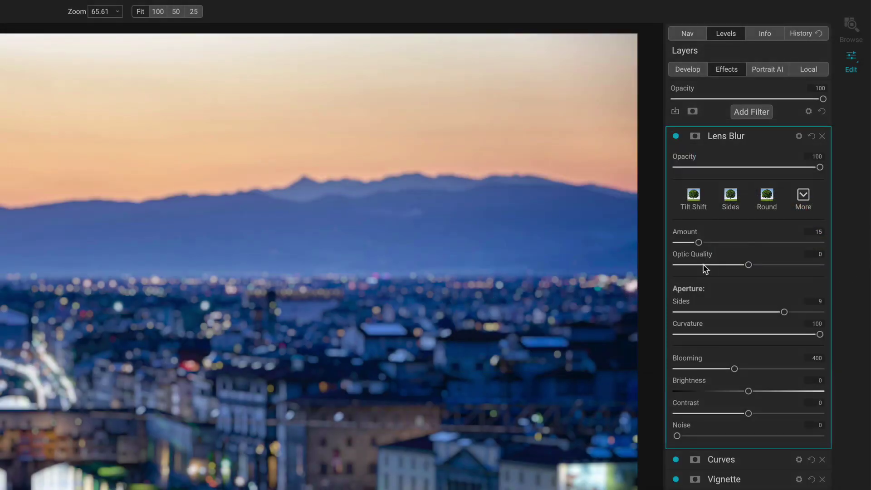
{"action": "left_click", "coordinate": [693, 196]}
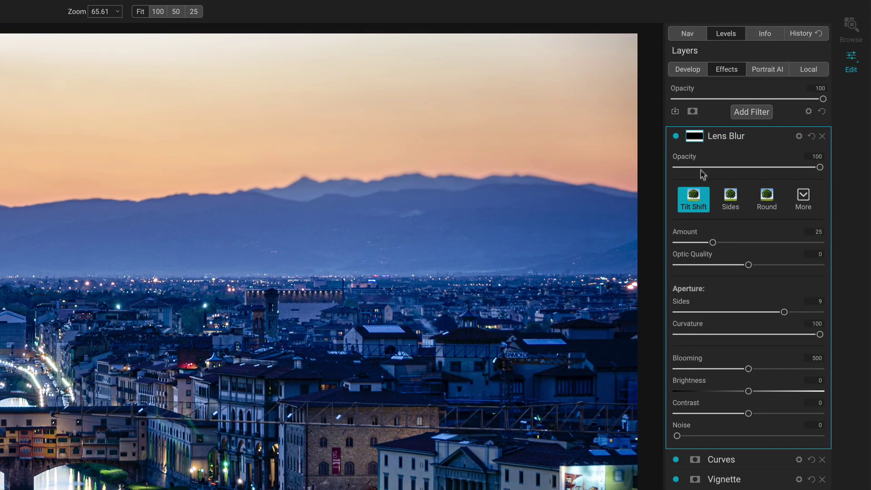
{"action": "left_click", "coordinate": [695, 136]}
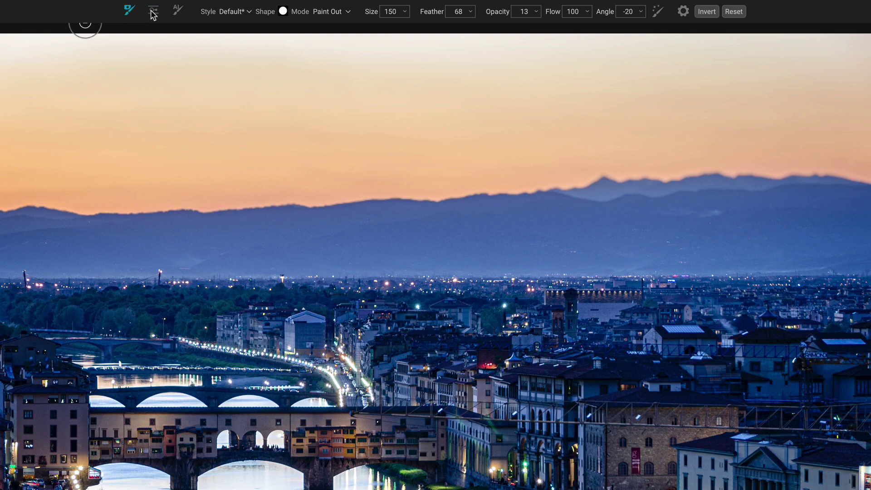
Position a Reflected Gradient mask's edges and feather lines around the bridges, then compare blur on/off.
{"action": "left_click", "coordinate": [154, 11]}
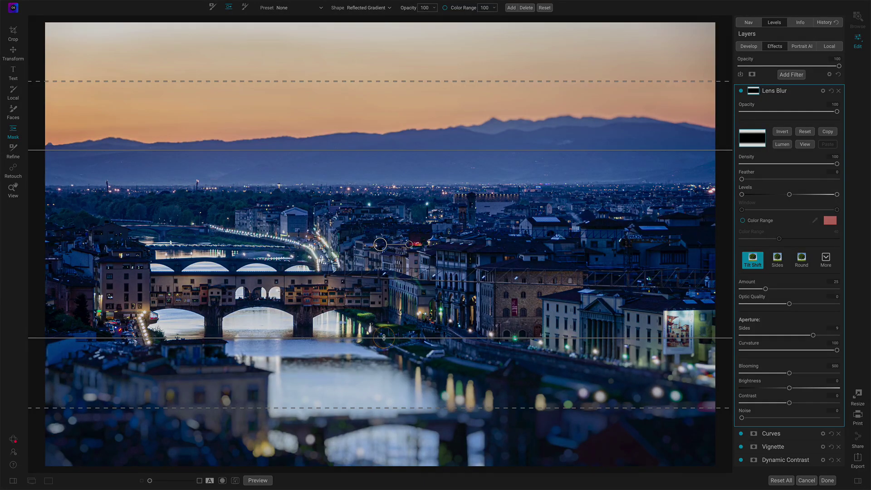
{"action": "mouse_move", "coordinate": [384, 338]}
{"action": "left_mouse_down"}
{"action": "mouse_move", "coordinate": [386, 369]}
{"action": "mouse_move", "coordinate": [386, 318]}
{"action": "mouse_move", "coordinate": [387, 331]}
{"action": "left_mouse_up"}
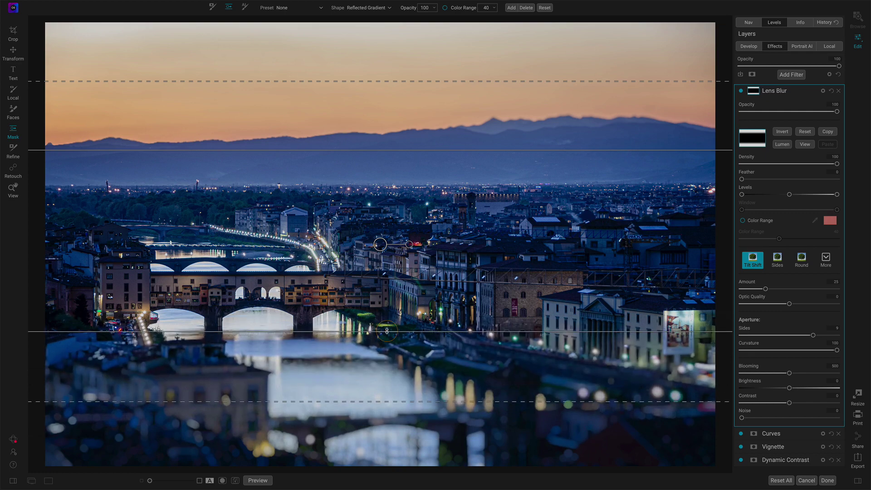
{"action": "left_click_drag", "start_coordinate": [384, 402], "coordinate": [384, 449]}
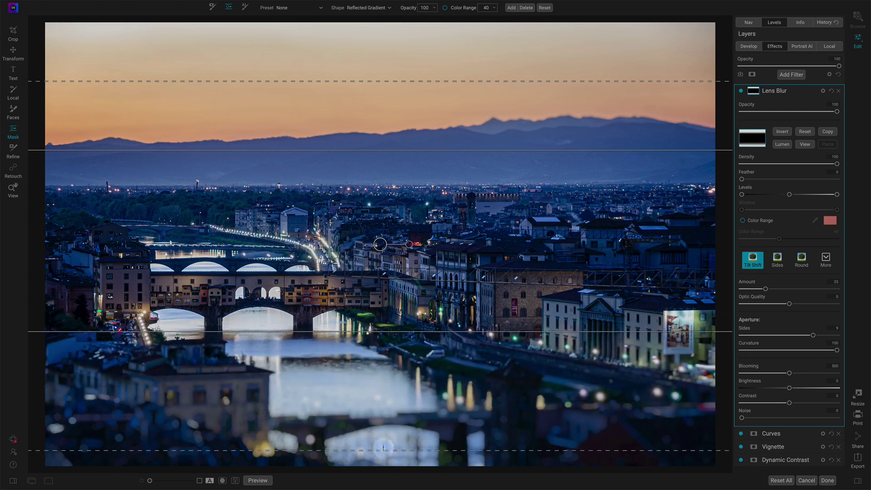
{"action": "mouse_move", "coordinate": [395, 149]}
{"action": "left_mouse_down"}
{"action": "mouse_move", "coordinate": [397, 110]}
{"action": "mouse_move", "coordinate": [391, 146]}
{"action": "left_mouse_up"}
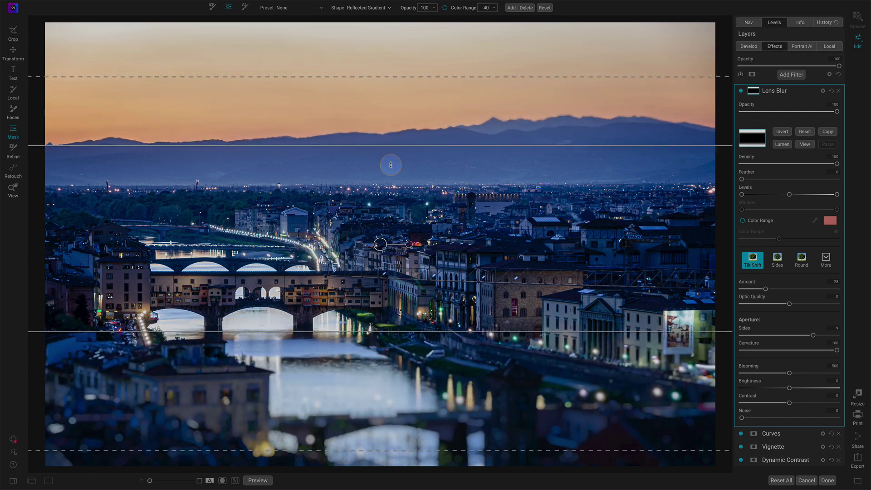
{"action": "left_click_drag", "start_coordinate": [403, 107], "coordinate": [402, 56]}
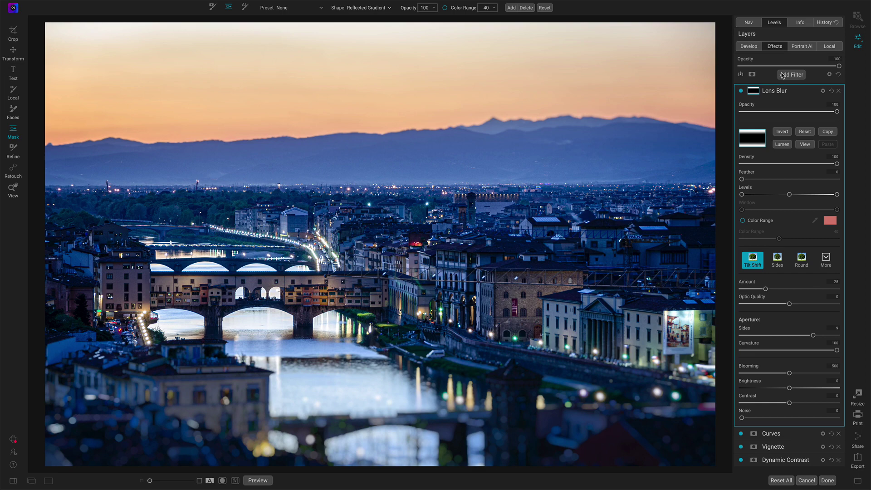
{"action": "left_click", "coordinate": [742, 91]}
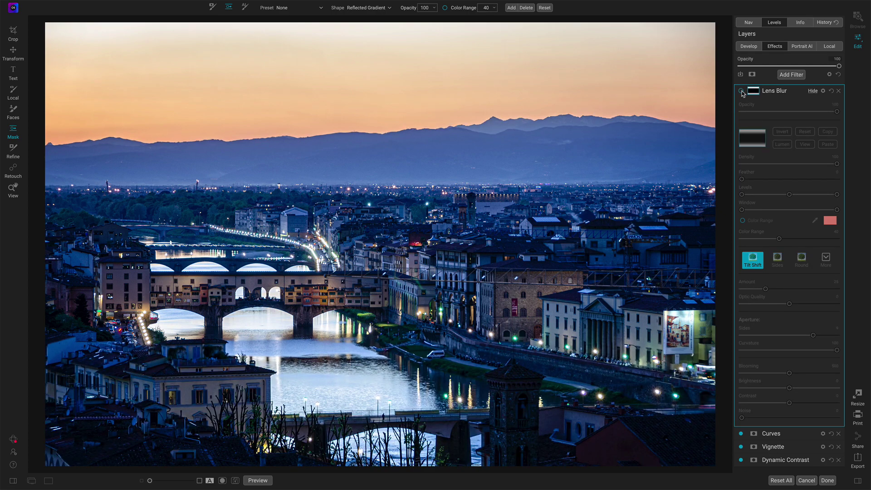
{"action": "left_click", "coordinate": [742, 91]}
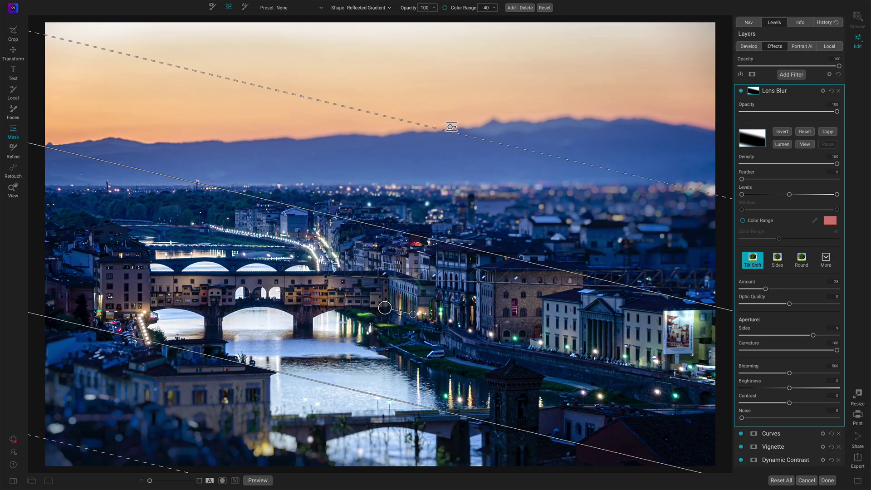
Raise the upper feather line and the lower gradient edge to narrow the sharp band over the river.
{"action": "left_click_drag", "start_coordinate": [450, 131], "coordinate": [452, 120]}
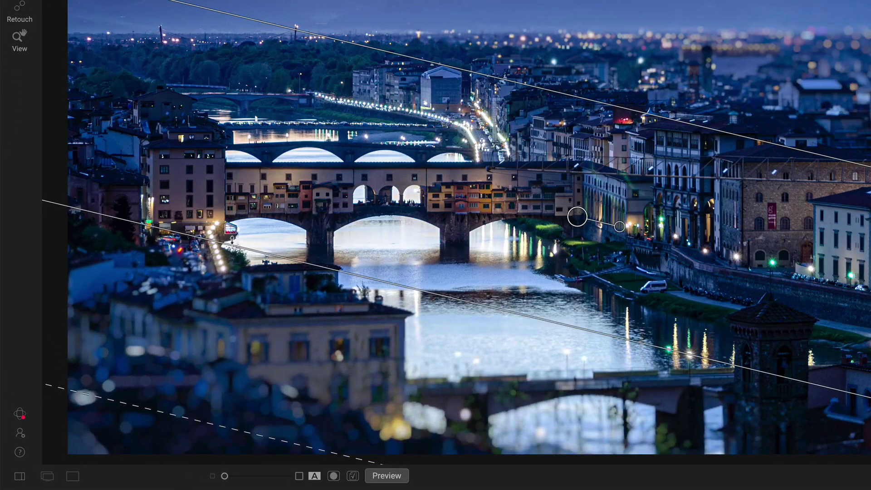
{"action": "left_click_drag", "start_coordinate": [164, 329], "coordinate": [164, 315]}
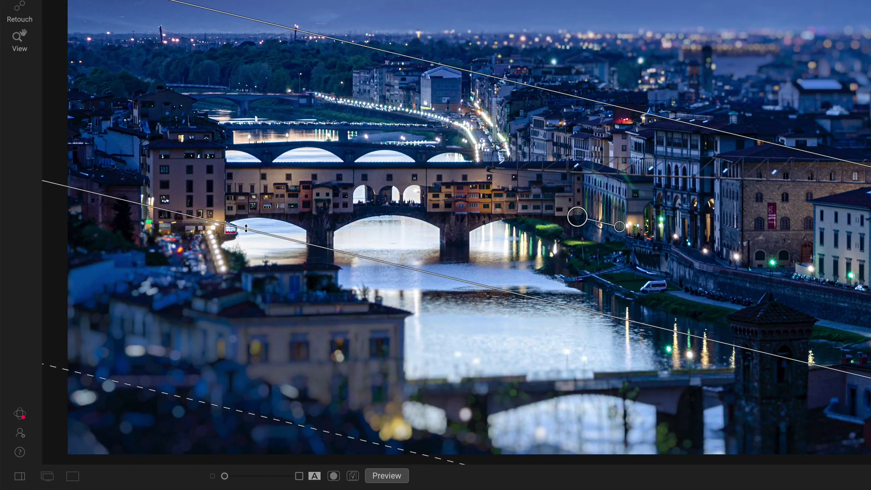
{"action": "left_click_drag", "start_coordinate": [246, 228], "coordinate": [256, 219]}
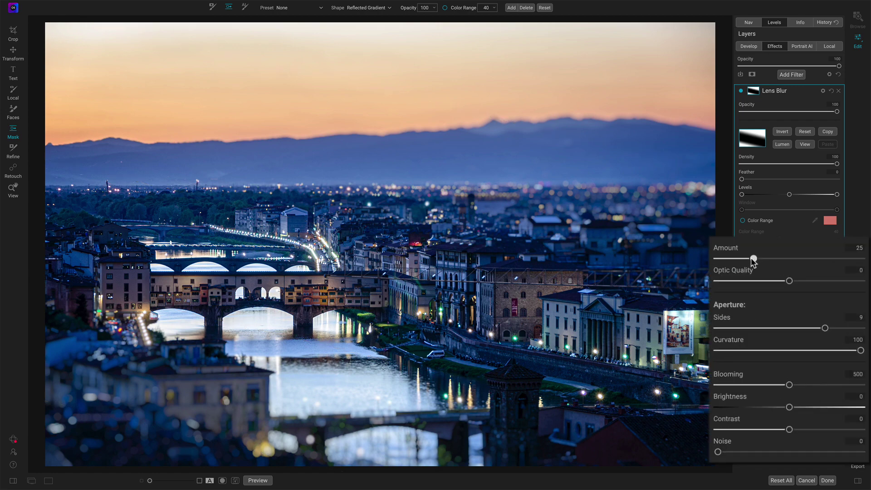
Set Lens Blur Amount to 35, trying other bokeh shapes before restoring Sides 9 and Curvature 100.
{"action": "left_click_drag", "start_coordinate": [766, 289], "coordinate": [770, 289]}
{"action": "mouse_move", "coordinate": [761, 260]}
{"action": "left_mouse_down"}
{"action": "mouse_move", "coordinate": [774, 258]}
{"action": "mouse_move", "coordinate": [737, 258]}
{"action": "mouse_move", "coordinate": [763, 258]}
{"action": "left_mouse_up"}
{"action": "left_click_drag", "start_coordinate": [826, 329], "coordinate": [753, 330]}
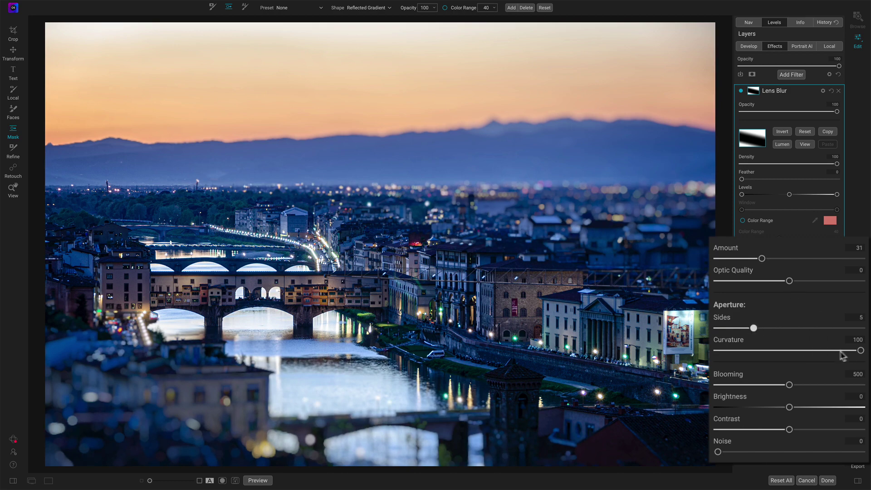
{"action": "left_click_drag", "start_coordinate": [860, 351], "coordinate": [808, 357]}
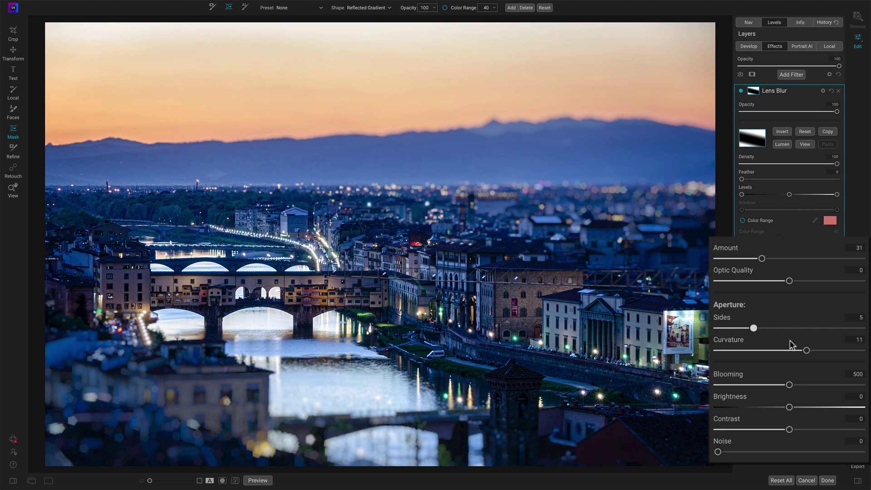
{"action": "left_click_drag", "start_coordinate": [807, 350], "coordinate": [861, 350]}
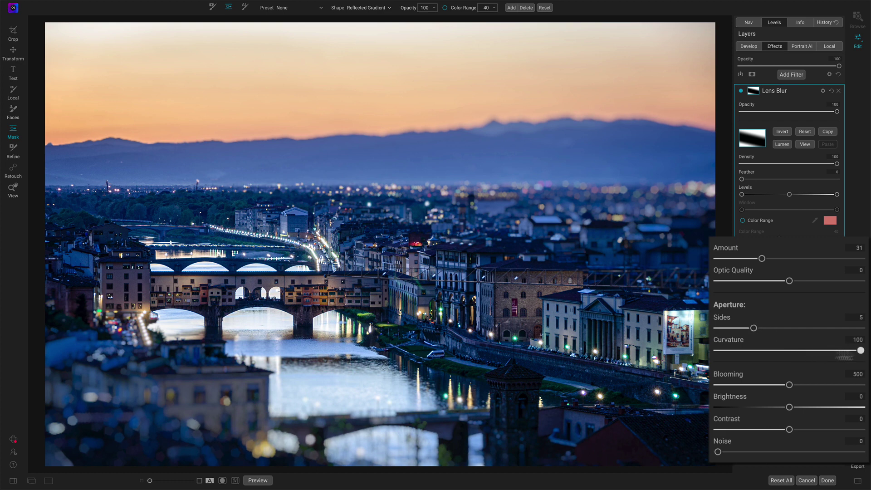
{"action": "left_click_drag", "start_coordinate": [755, 329], "coordinate": [825, 329]}
{"action": "left_click_drag", "start_coordinate": [762, 259], "coordinate": [769, 263]}
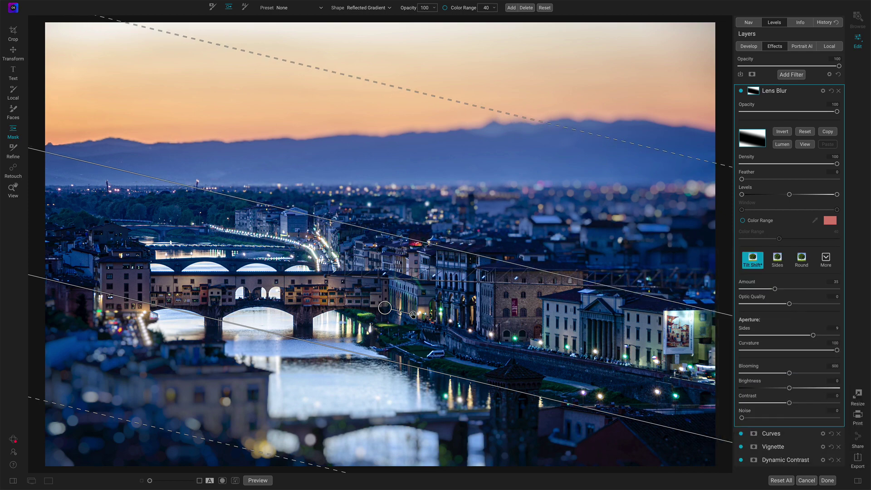
Rotate the gradient band shallower, widen it upward, and raise its lower edge slightly.
{"action": "left_click_drag", "start_coordinate": [414, 315], "coordinate": [414, 313]}
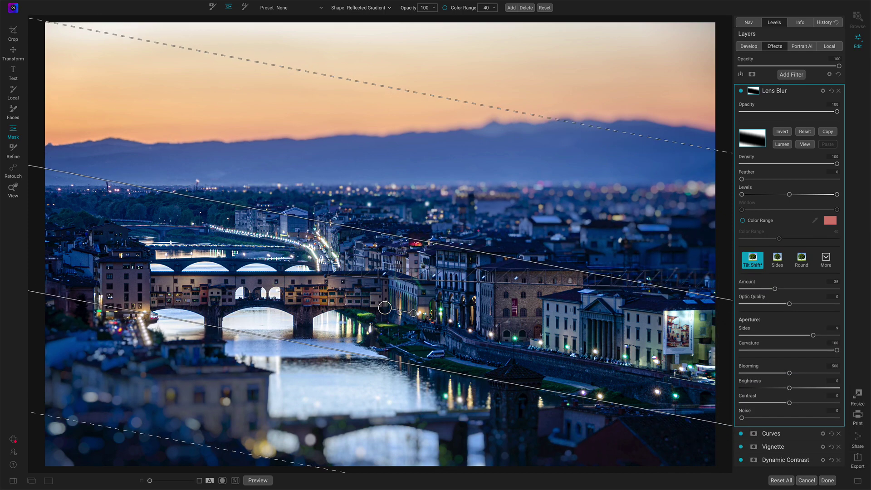
{"action": "left_click_drag", "start_coordinate": [425, 242], "coordinate": [425, 225]}
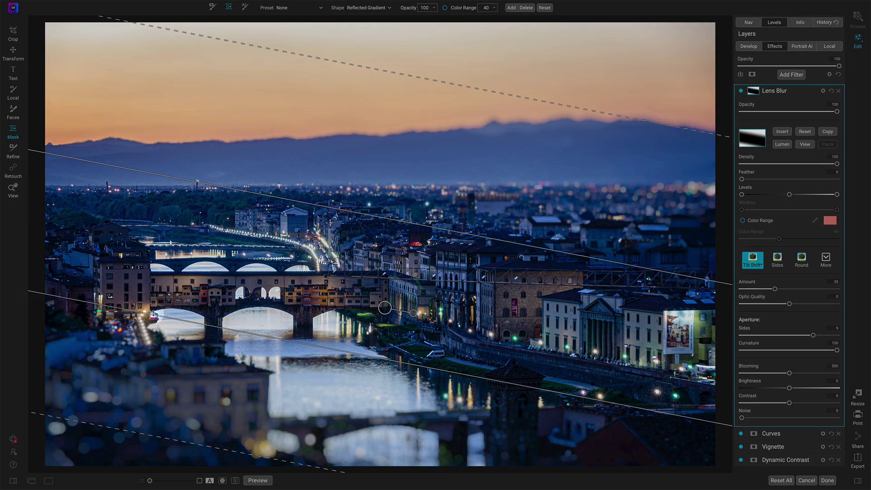
{"action": "left_click_drag", "start_coordinate": [154, 315], "coordinate": [154, 310]}
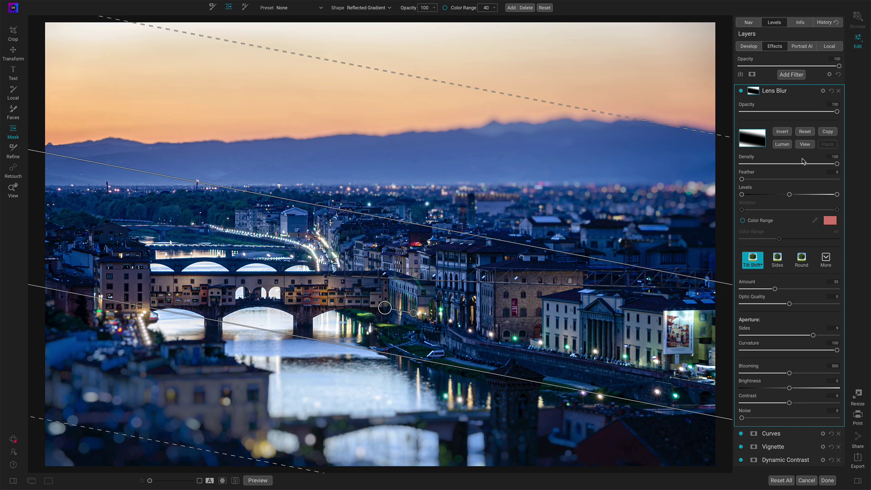
Check the red mask overlay, set brush Opacity to 25, enlarge the brush, then hide the overlay.
{"action": "left_click", "coordinate": [807, 145]}
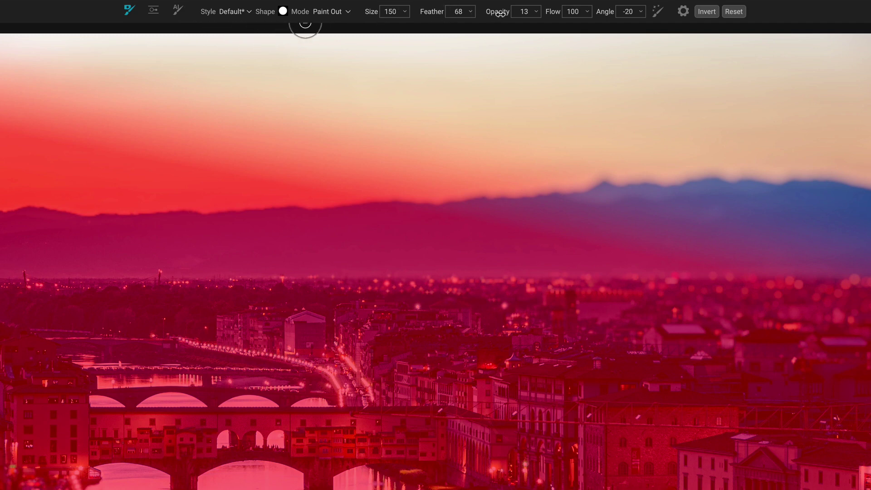
{"action": "left_click_drag", "start_coordinate": [503, 14], "coordinate": [512, 16]}
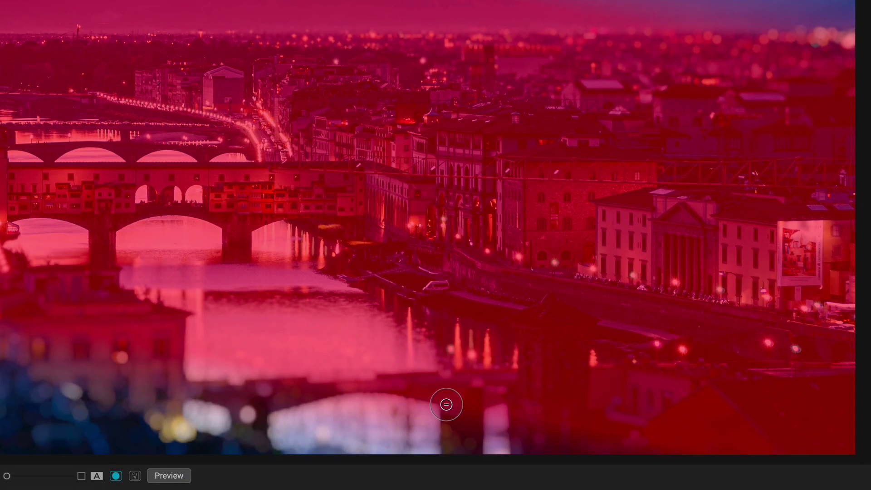
{"action": "key", "text": "bracketright"}
{"action": "key", "text": "bracketright"}
{"action": "key", "text": "bracketright"}
{"action": "key", "text": "bracketright"}
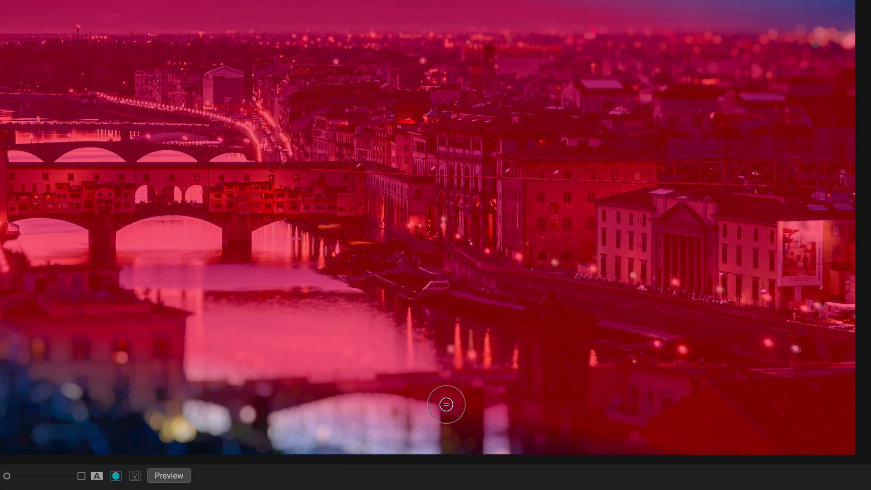
{"action": "key", "text": "bracketright"}
{"action": "key", "text": "bracketright"}
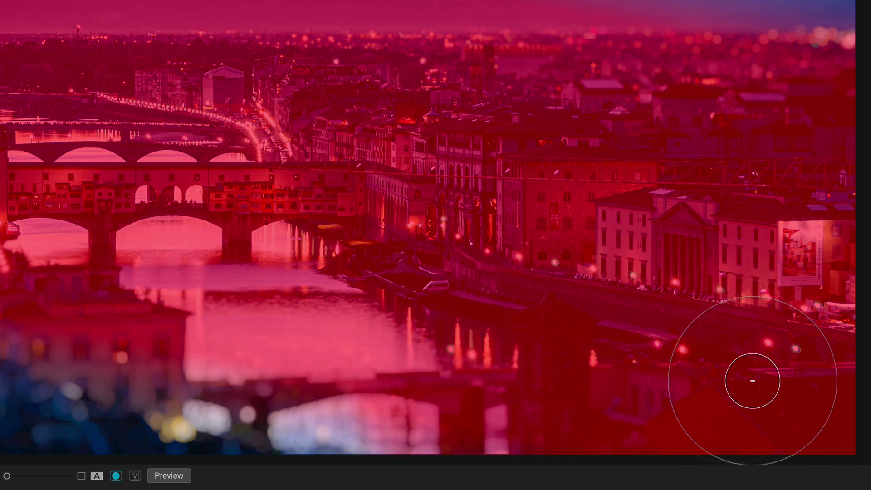
{"action": "key", "text": "o"}
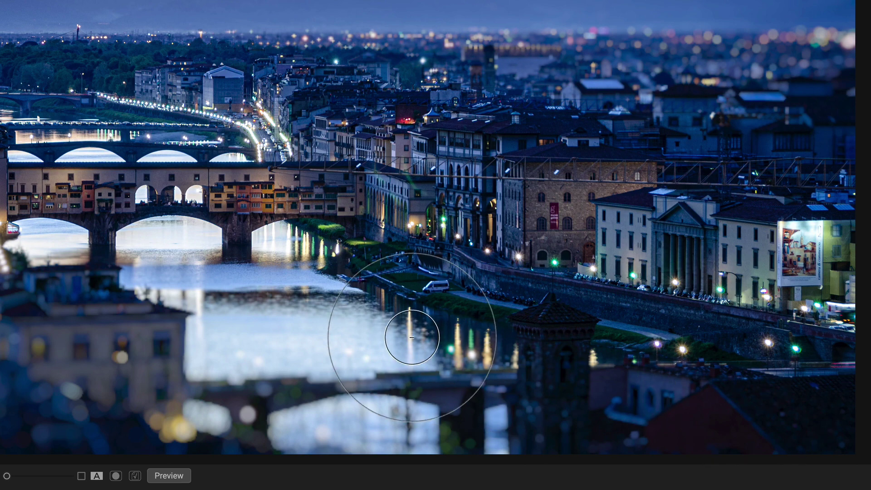